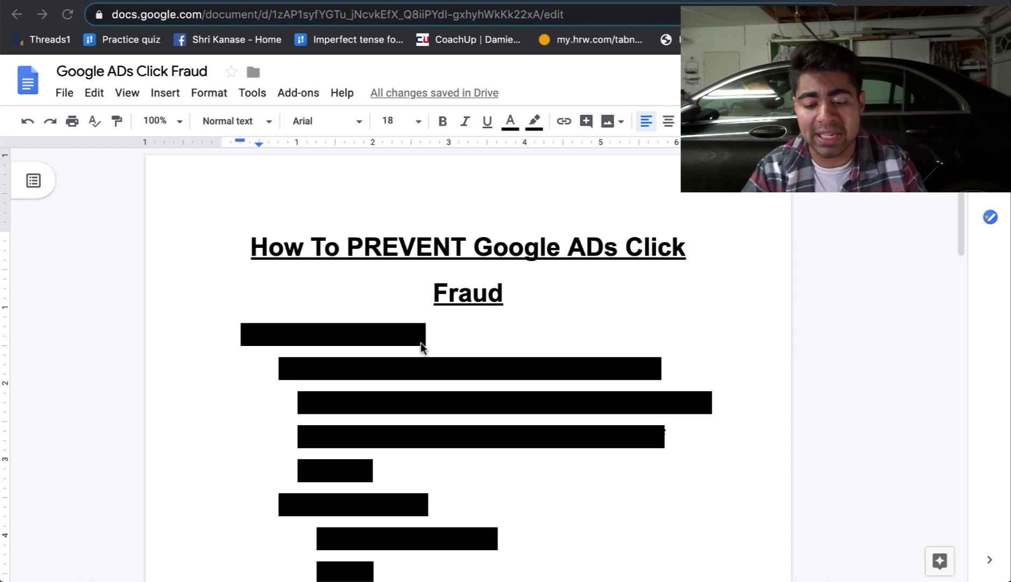
Unmask 'What is click fraud?' and its definition about non-humans by setting the highlight to None
scroll(425, 430, "down", 1)
mouse_move(411, 429)
left_mouse_down()
mouse_move(191, 361)
mouse_move(172, 323)
left_mouse_up()
left_click(533, 122)
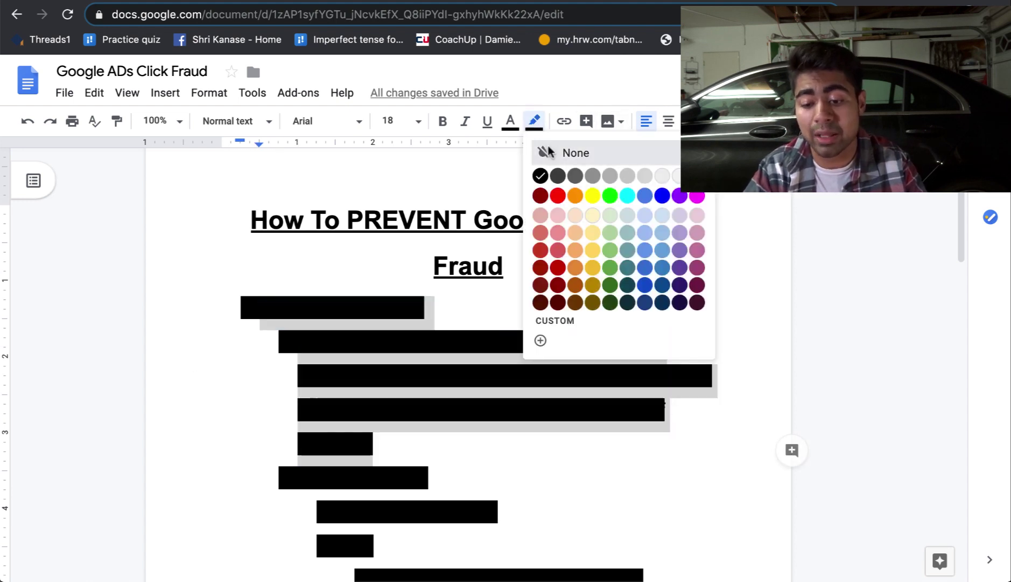
left_click(546, 151)
left_click(549, 296)
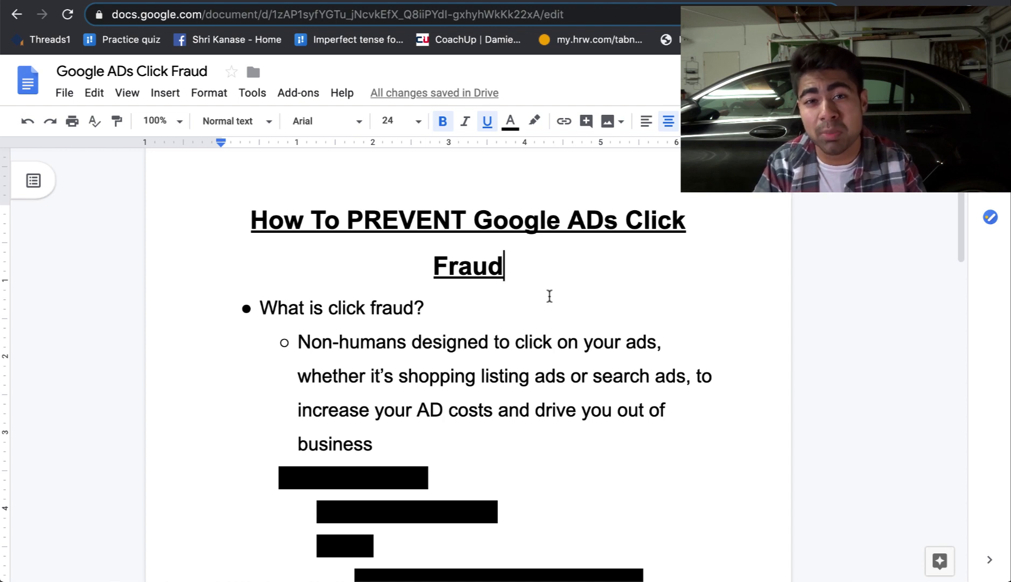
Remove the black highlight from 'Who does this?', Other dropshippers and Bots
scroll(550, 296, "down", 4)
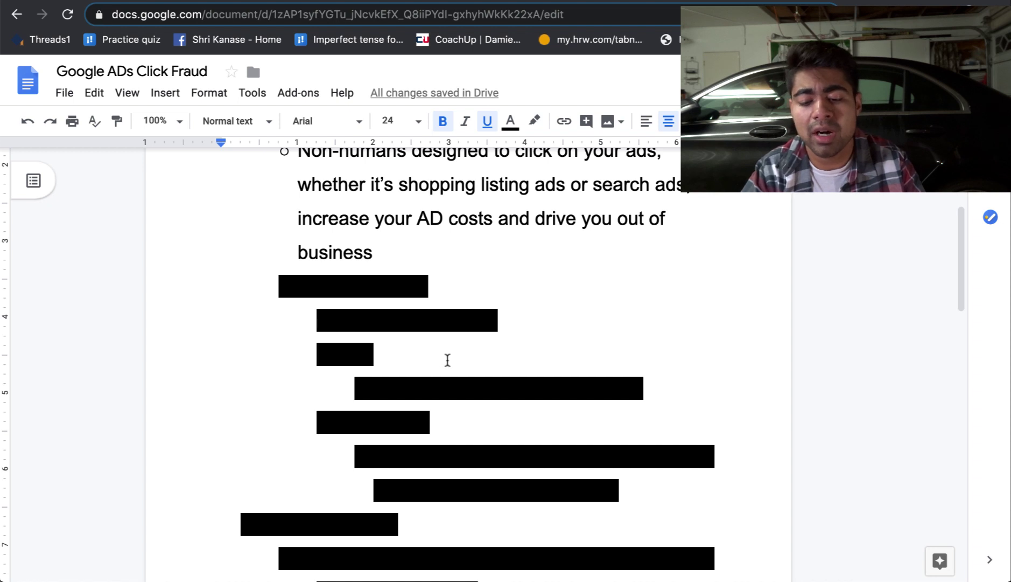
left_click_drag(445, 357, 299, 286)
left_click(533, 121)
left_click(547, 150)
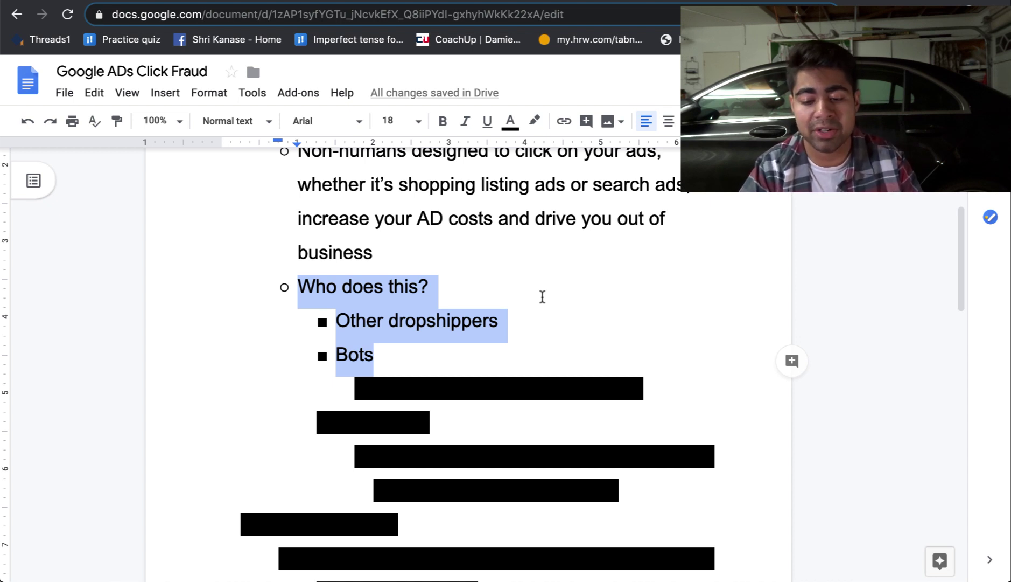
left_click(522, 364)
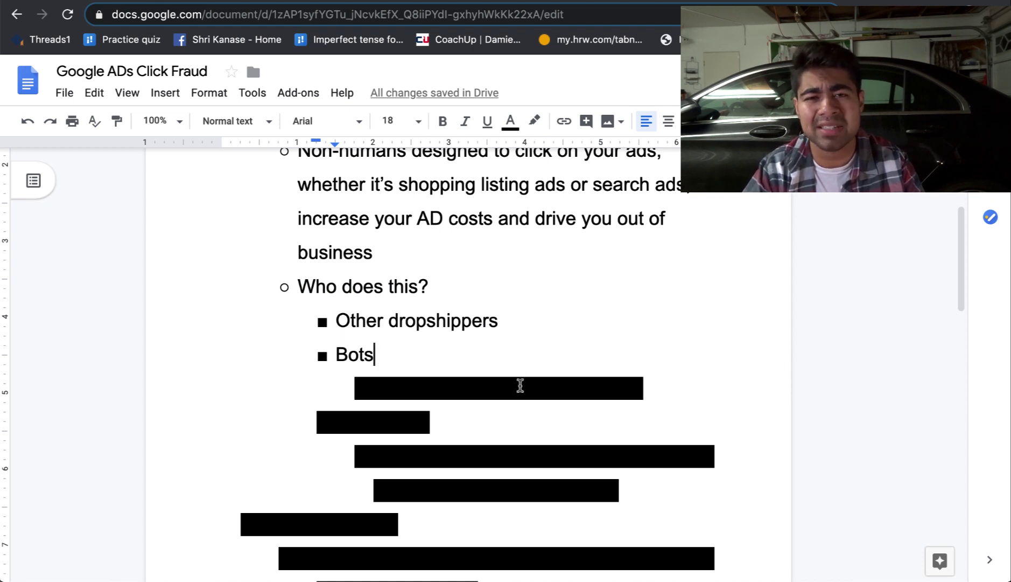
Unmask the '40% of online traffic is from bots' line beneath Bots
triple_click(520, 385)
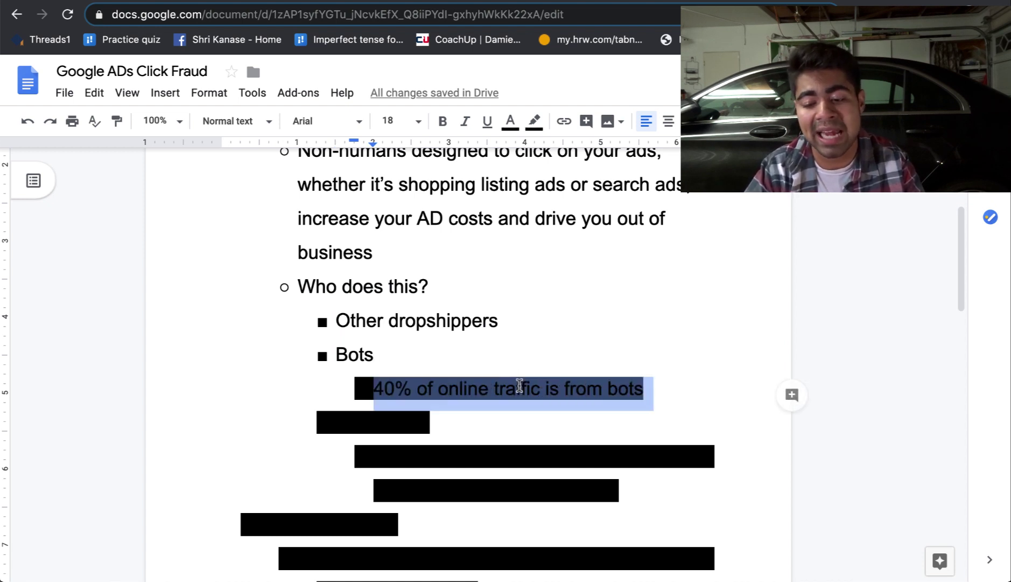
left_click(531, 123)
left_click(534, 149)
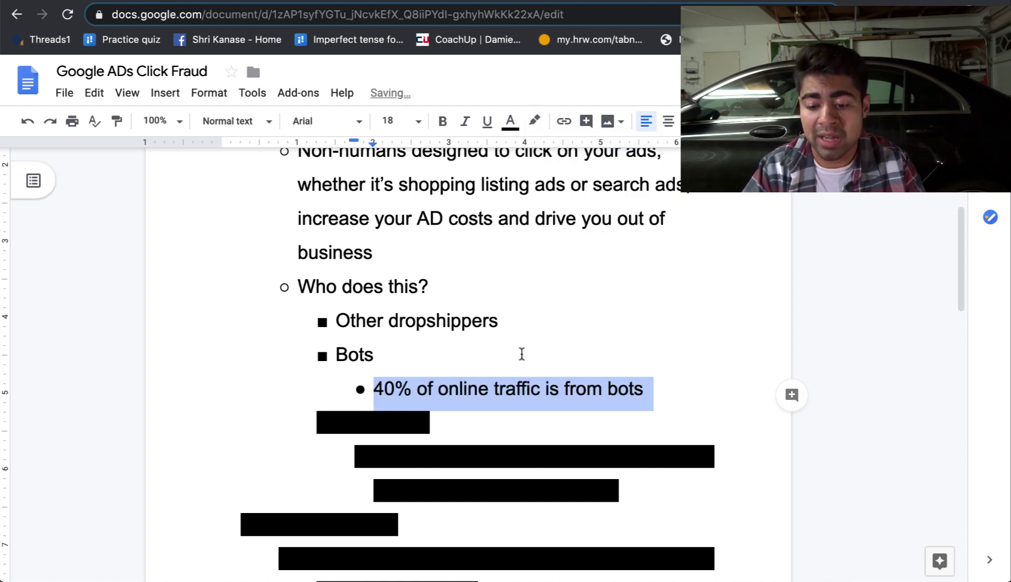
left_click(522, 354)
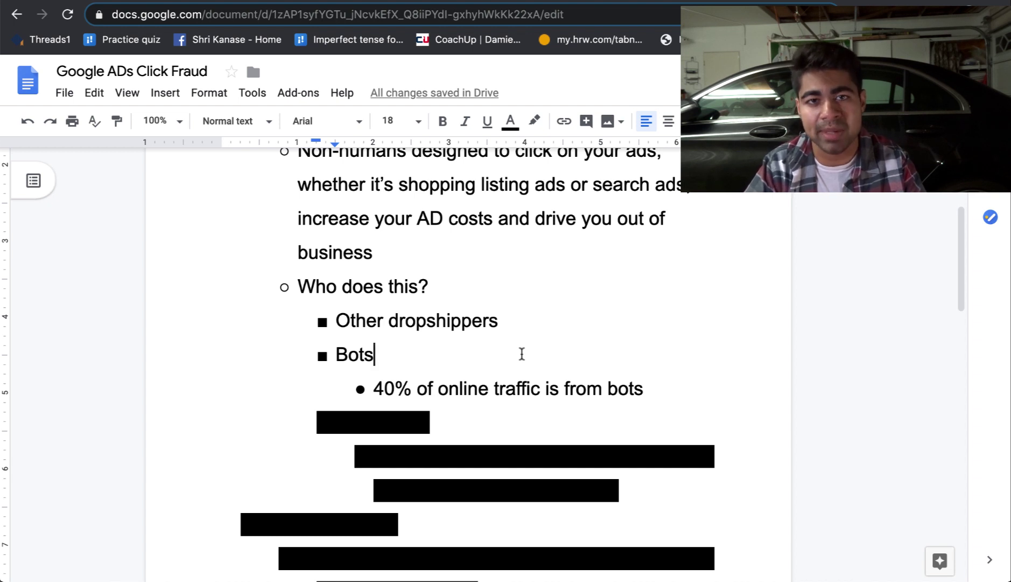
Remove the black highlight from the Click farms bullet and its 24/7 automated-clicking note
scroll(522, 353, "down", 2)
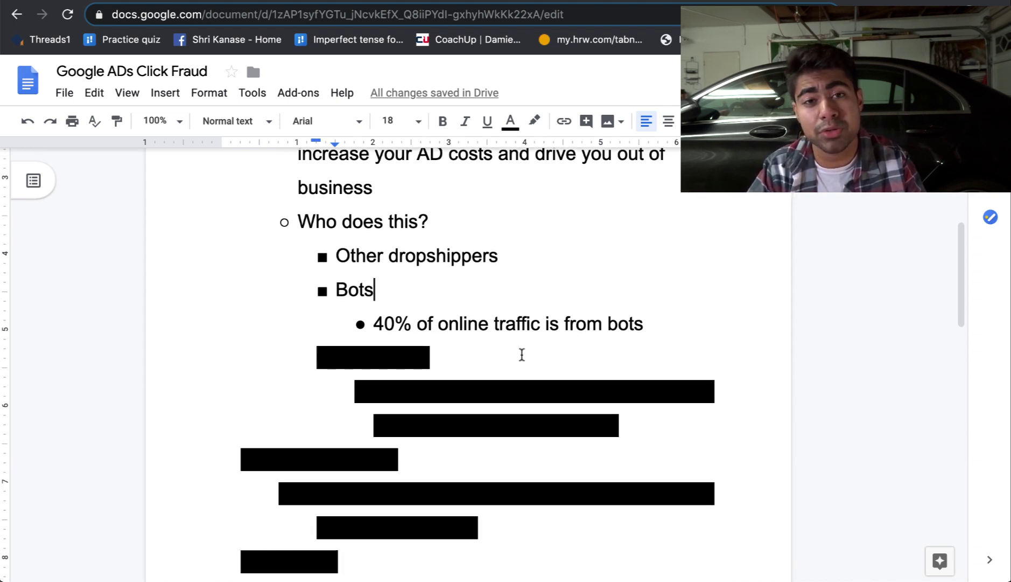
scroll(521, 354, "down", 1)
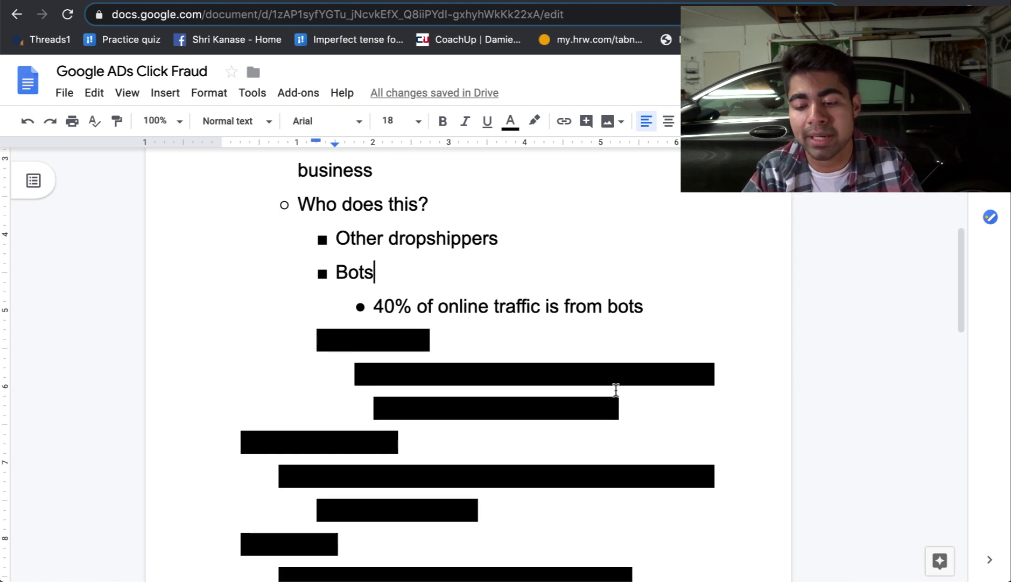
left_click_drag(619, 410, 341, 349)
left_click(535, 123)
left_click(543, 151)
left_click(527, 292)
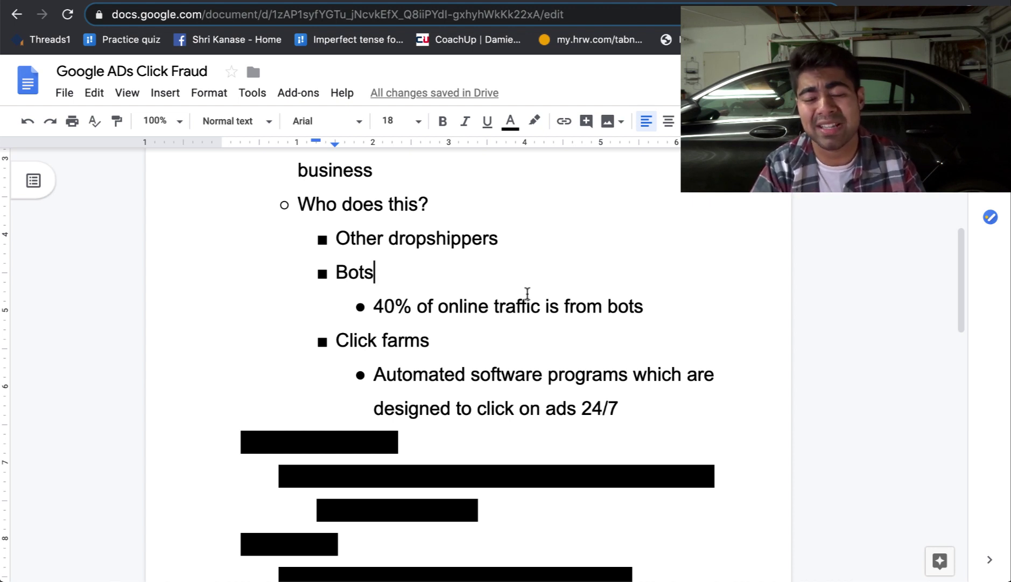
Unmask 'How to monitor?', the campaign-level invalid click rate line and 'Keep below 10%'
scroll(527, 291, "up", 3)
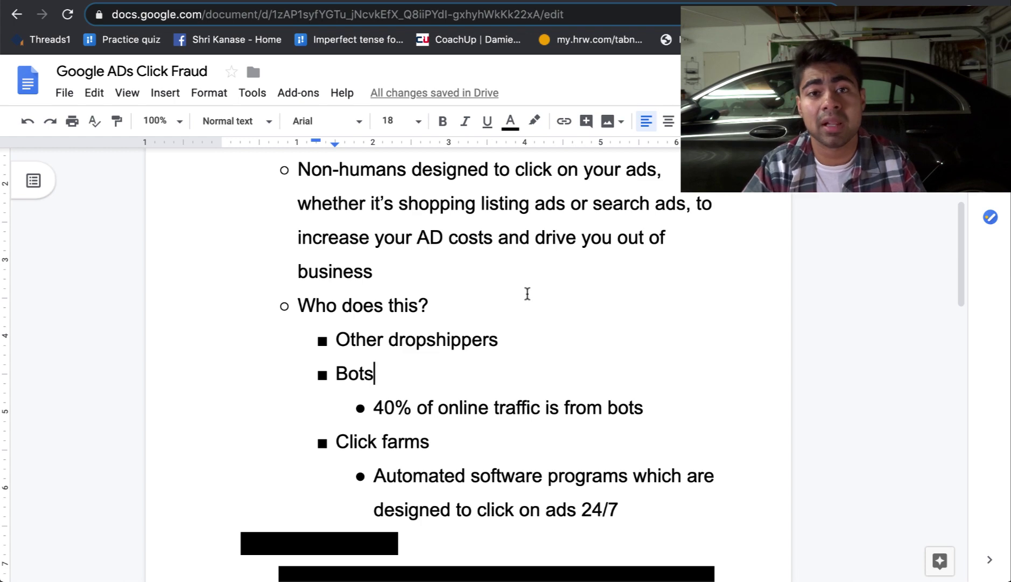
scroll(527, 293, "up", 1)
scroll(527, 293, "down", 5)
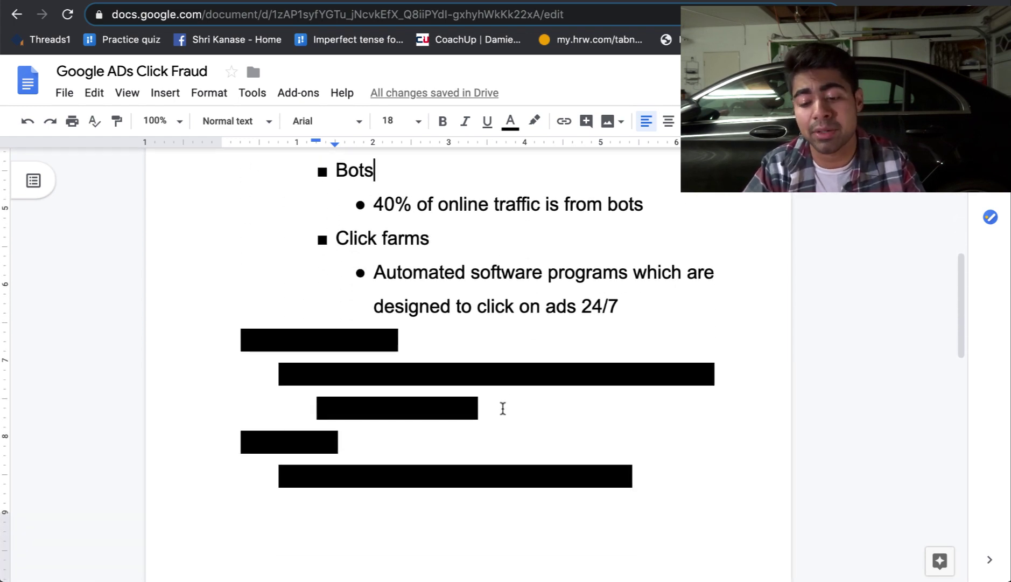
left_click_drag(507, 413, 201, 340)
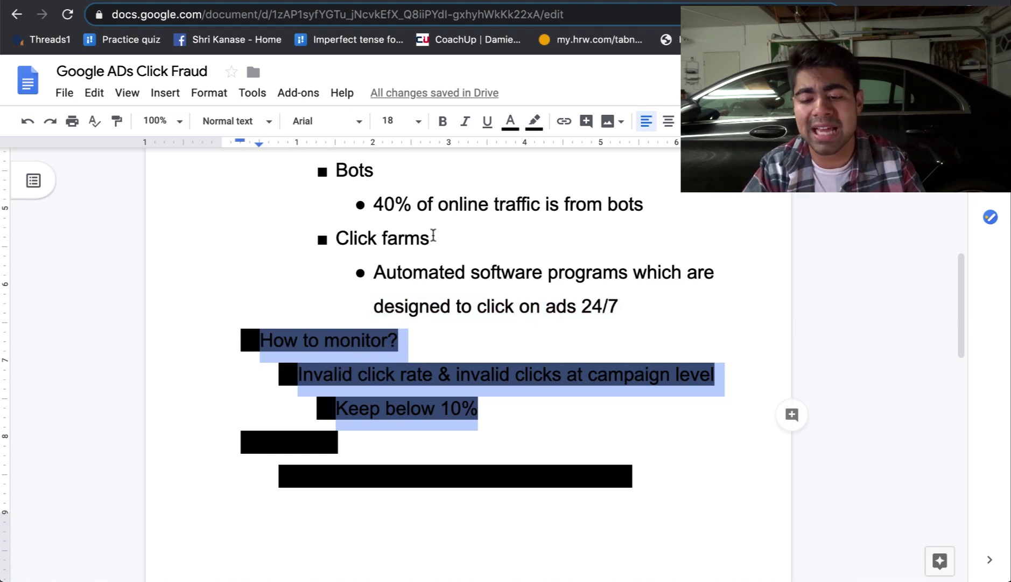
left_click(533, 123)
left_click(532, 154)
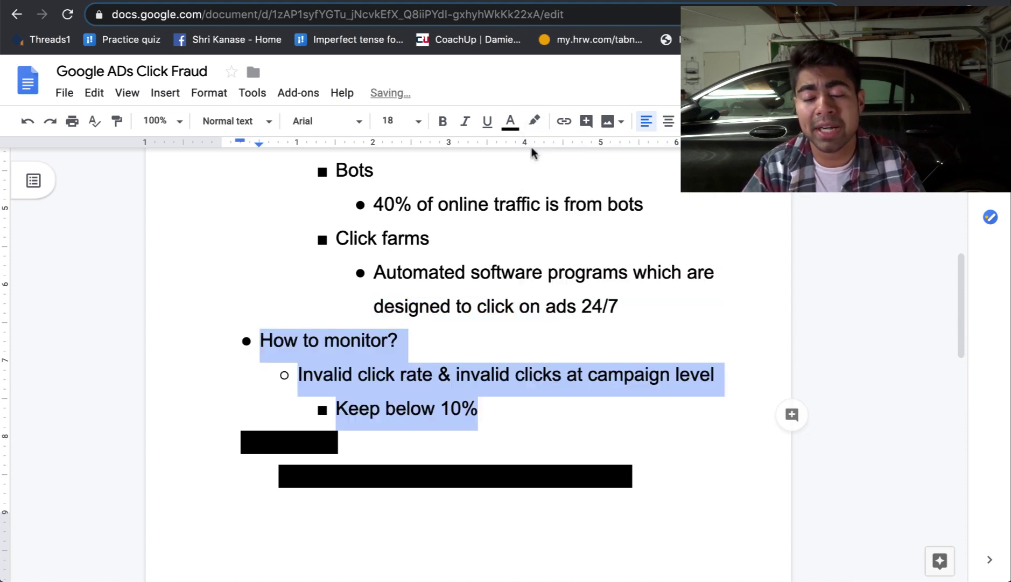
left_click(488, 331)
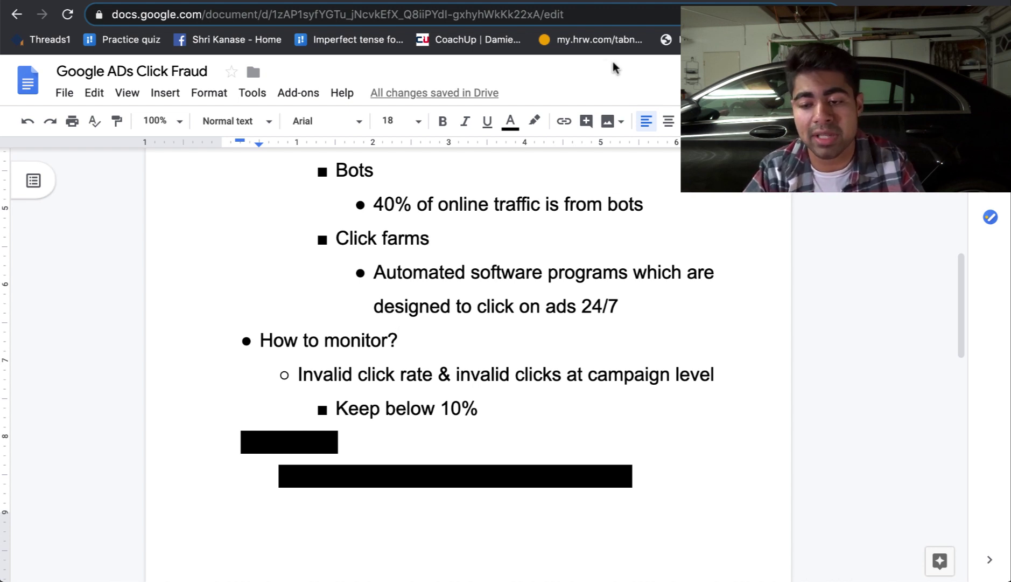
In the campaigns' Modify columns Performance group, tick Invalid clicks and Invalid click rate
key("ctrl+Tab")
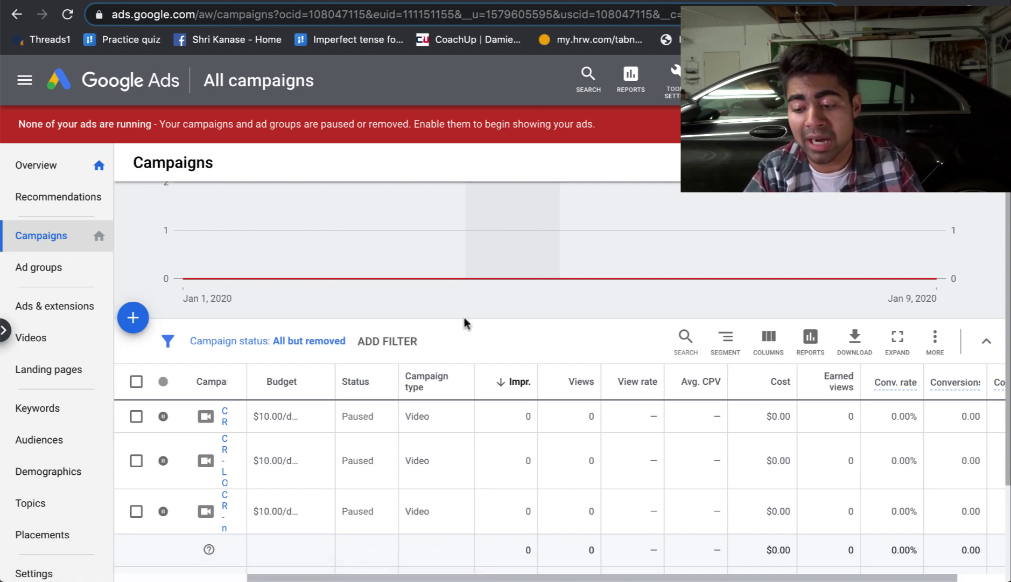
left_click(768, 339)
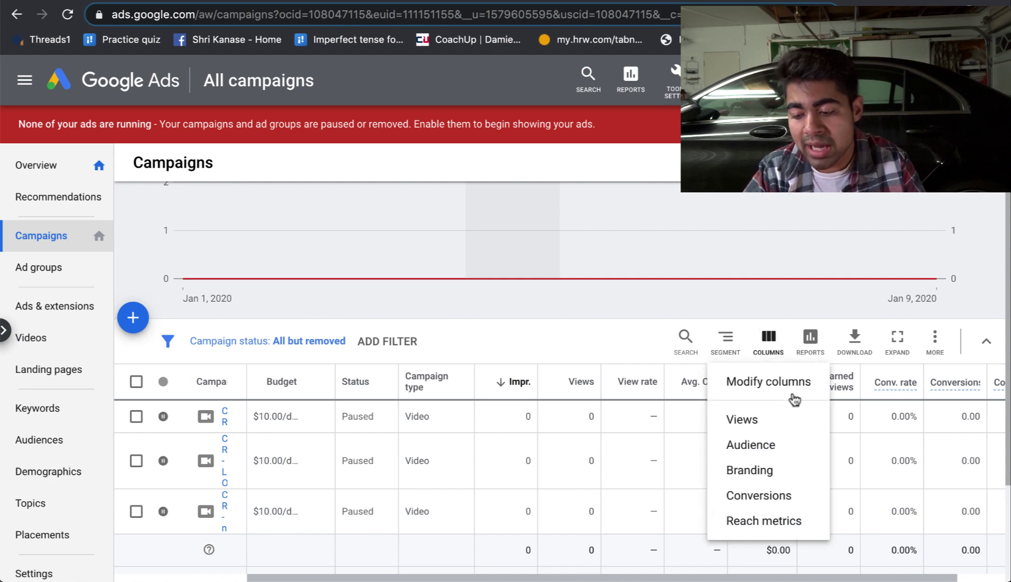
left_click(764, 398)
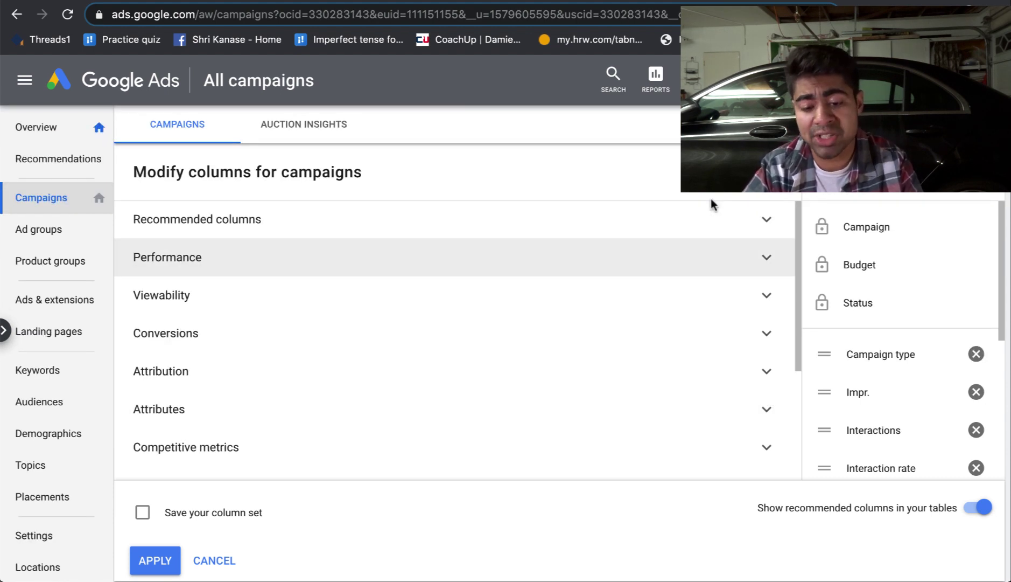
left_click(716, 275)
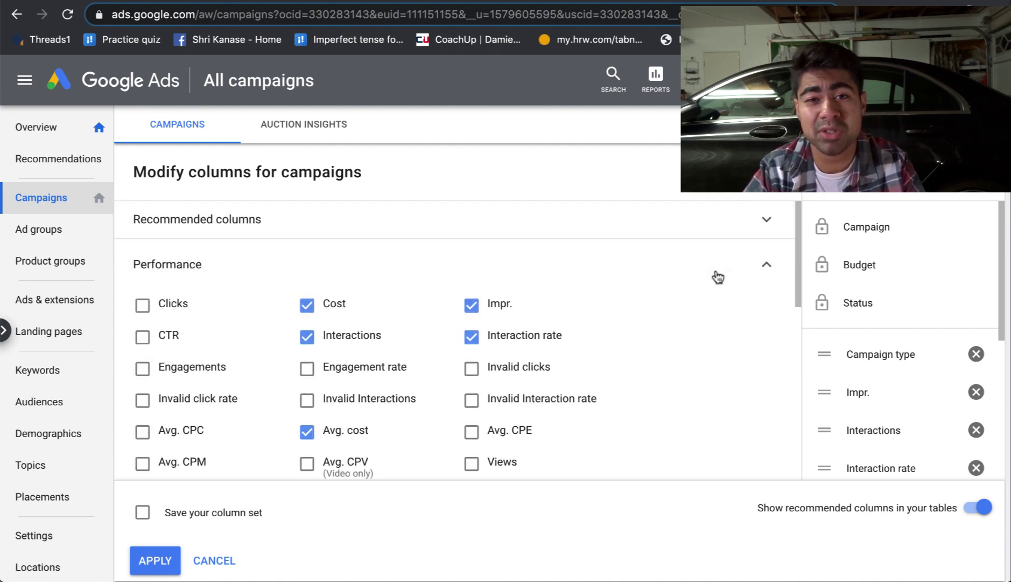
scroll(718, 277, "down", 1)
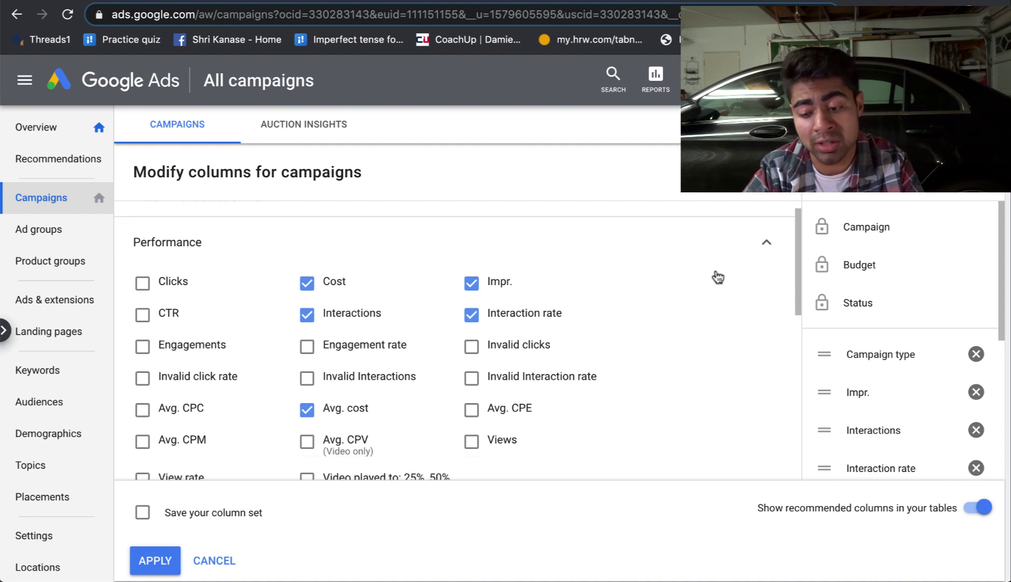
mouse_move(502, 333)
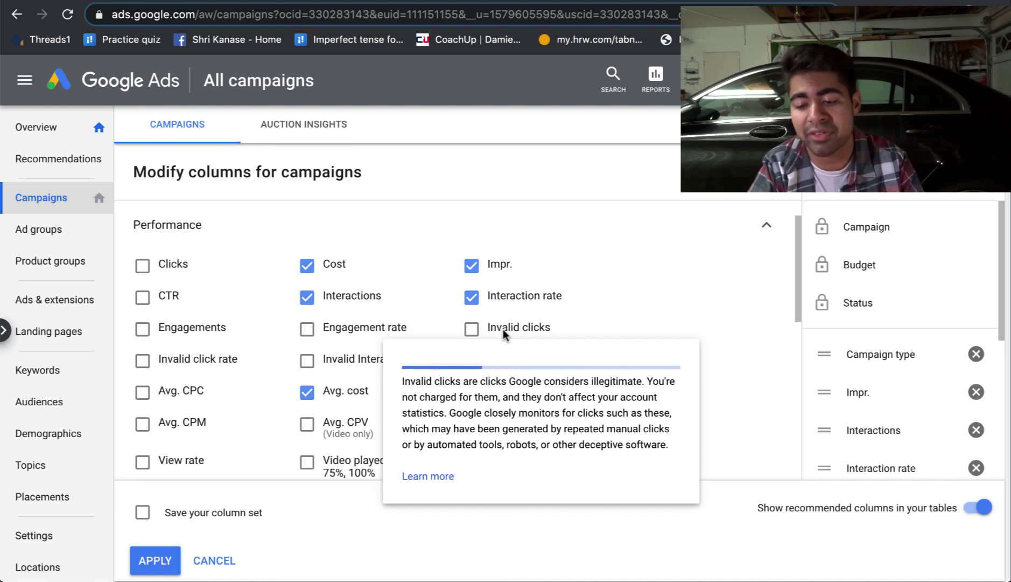
left_click(473, 331)
mouse_move(145, 372)
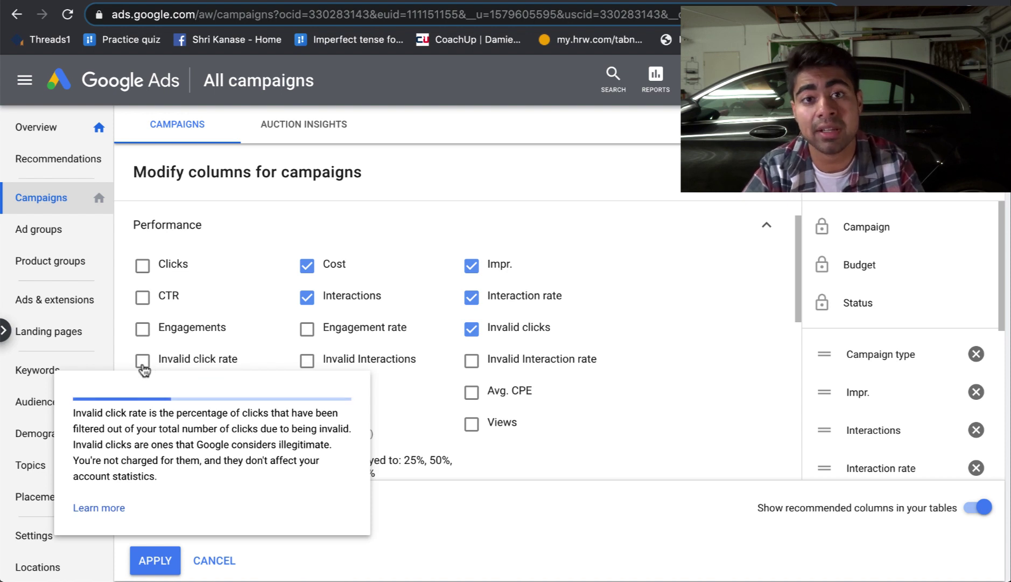
left_click(143, 365)
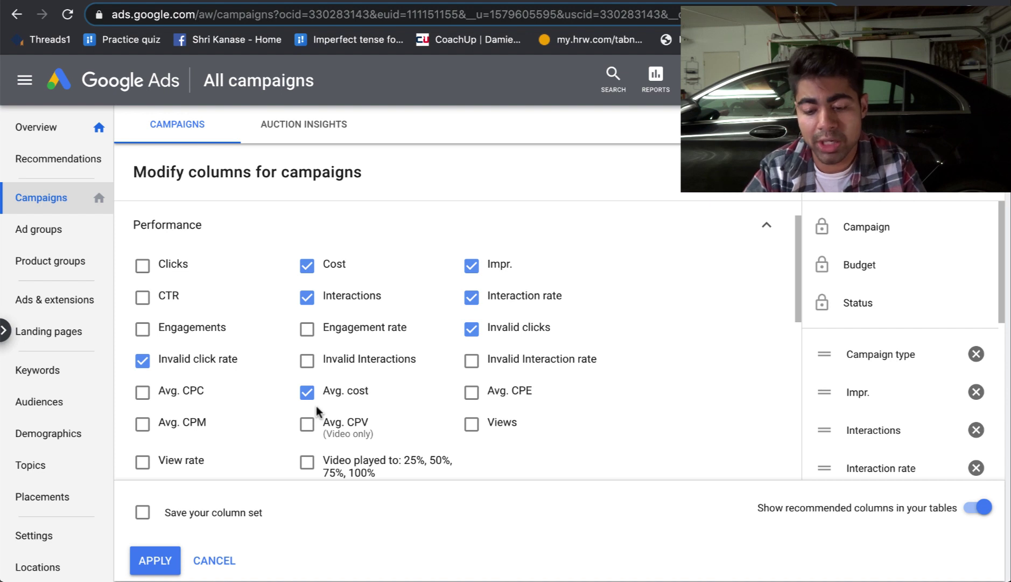
mouse_move(345, 370)
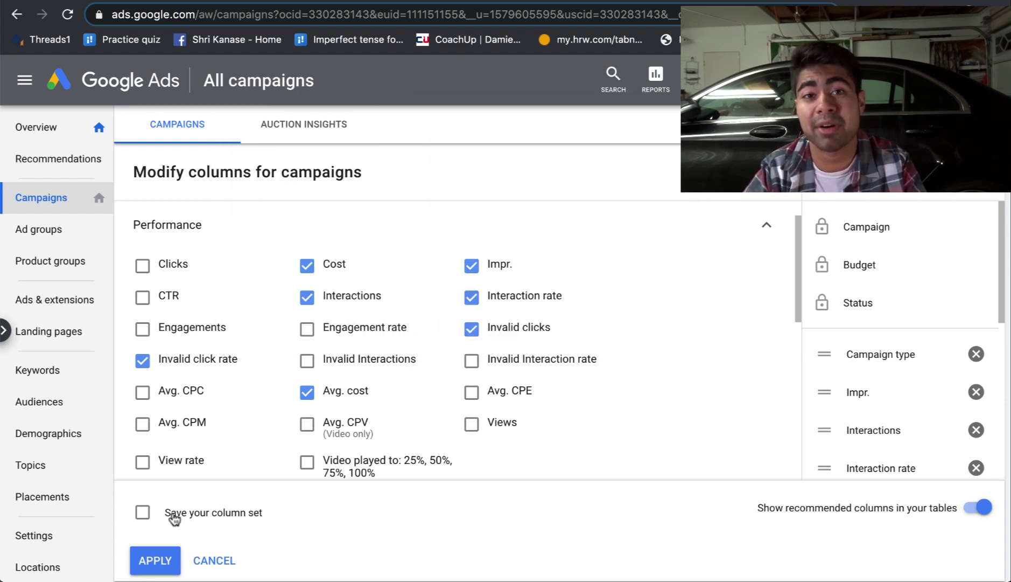
Apply the columns and bring the Invalid clicks and Invalid click rate columns into view
left_click(162, 560)
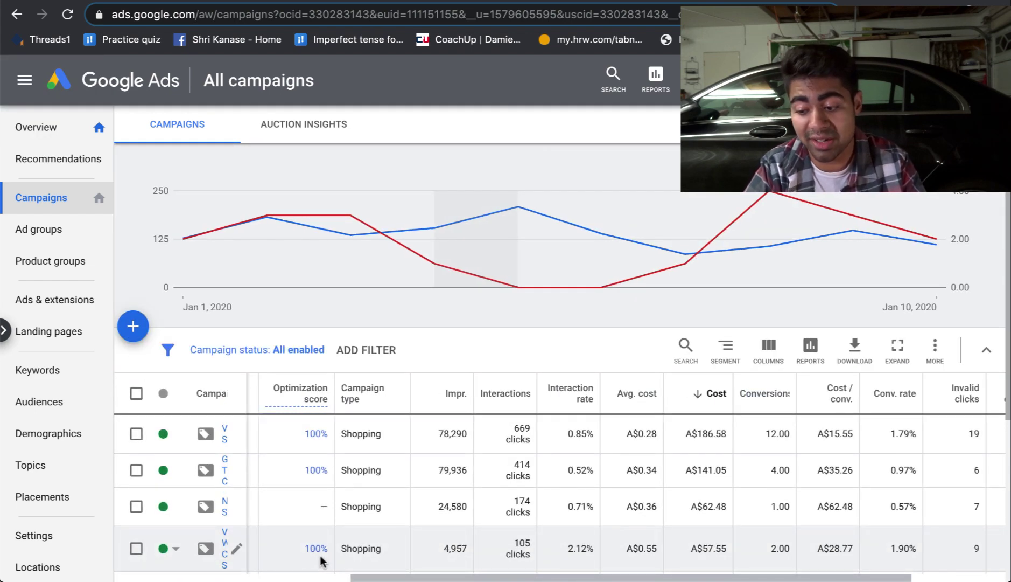
scroll(453, 547, "right", 5)
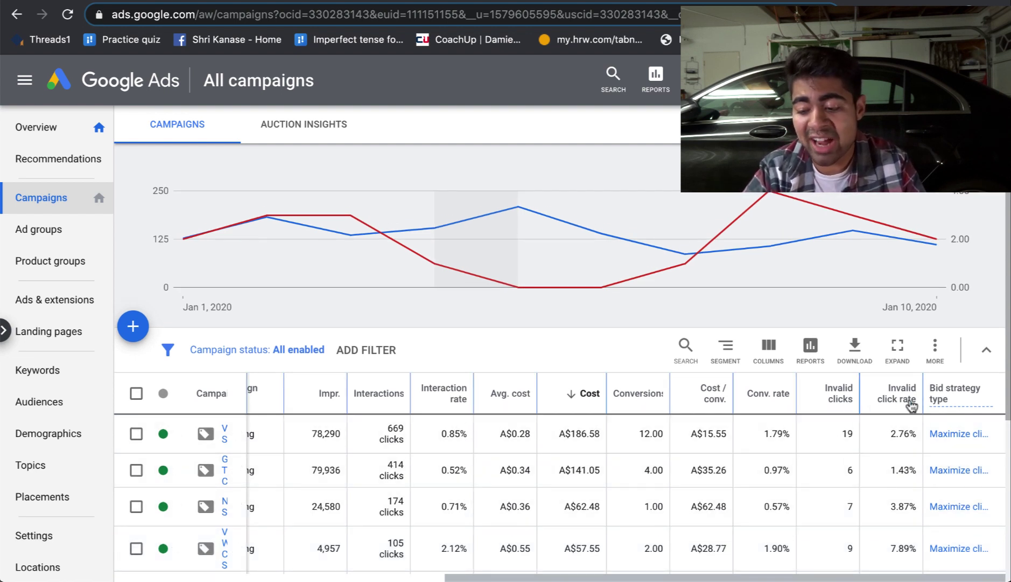
mouse_move(839, 399)
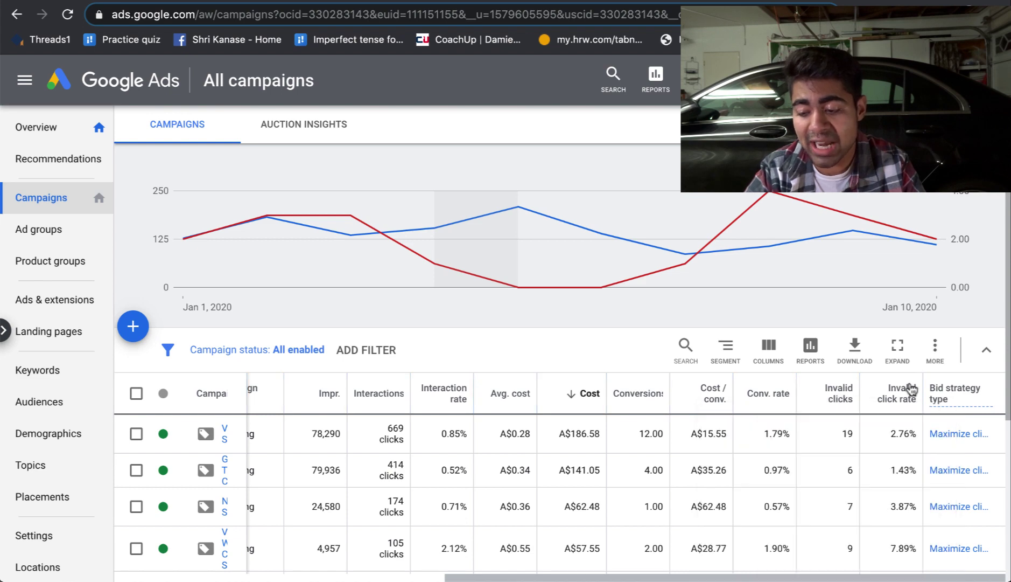
mouse_move(900, 398)
scroll(900, 397, "down", 2)
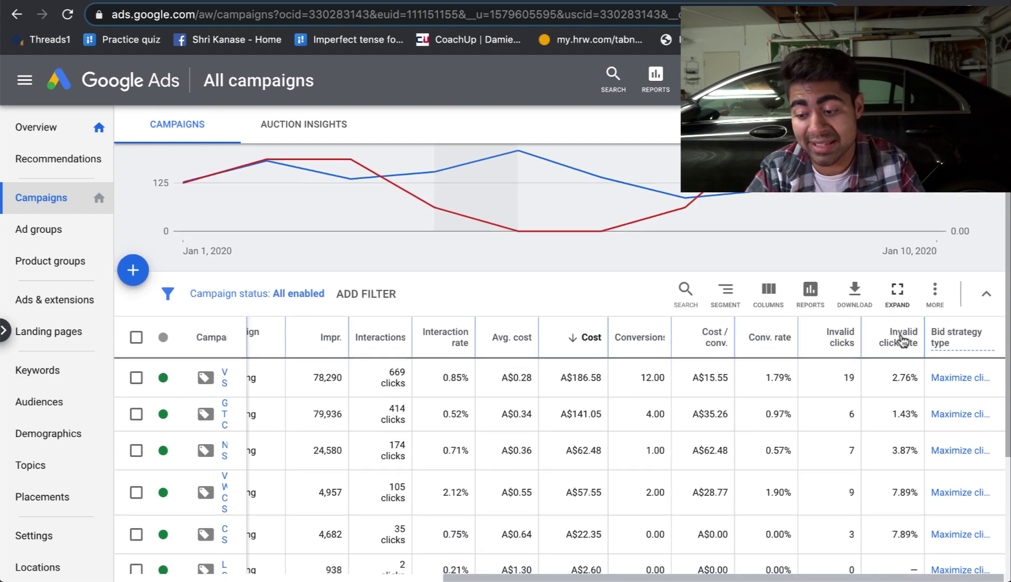
scroll(903, 339, "down", 2)
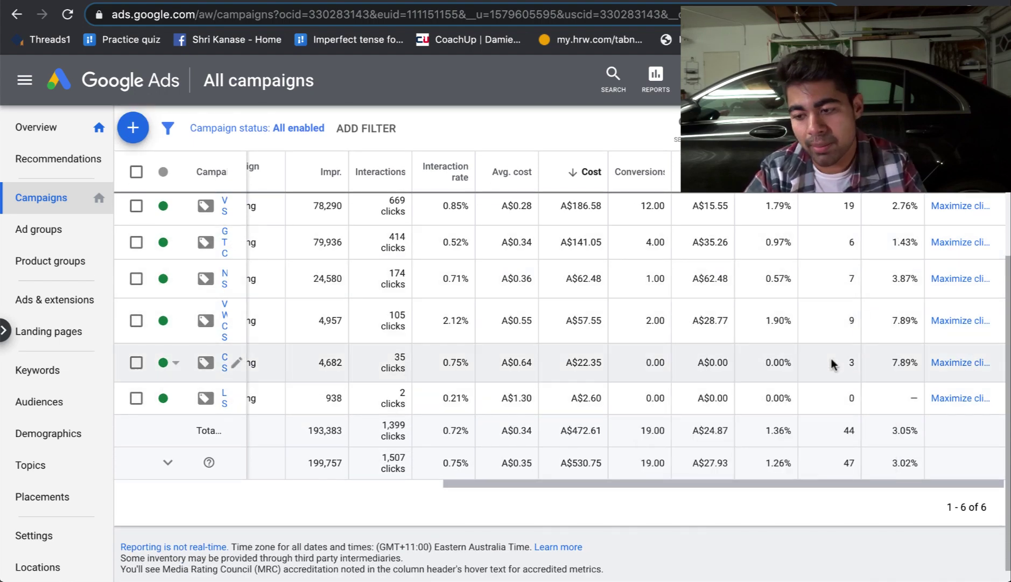
scroll(848, 218, "up", 4)
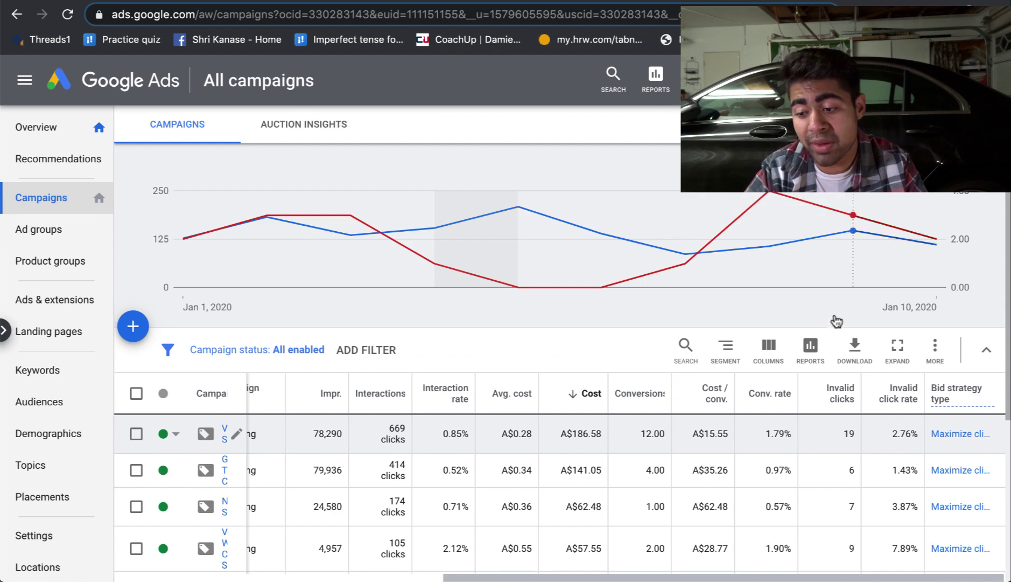
scroll(836, 335, "down", 1)
mouse_move(835, 336)
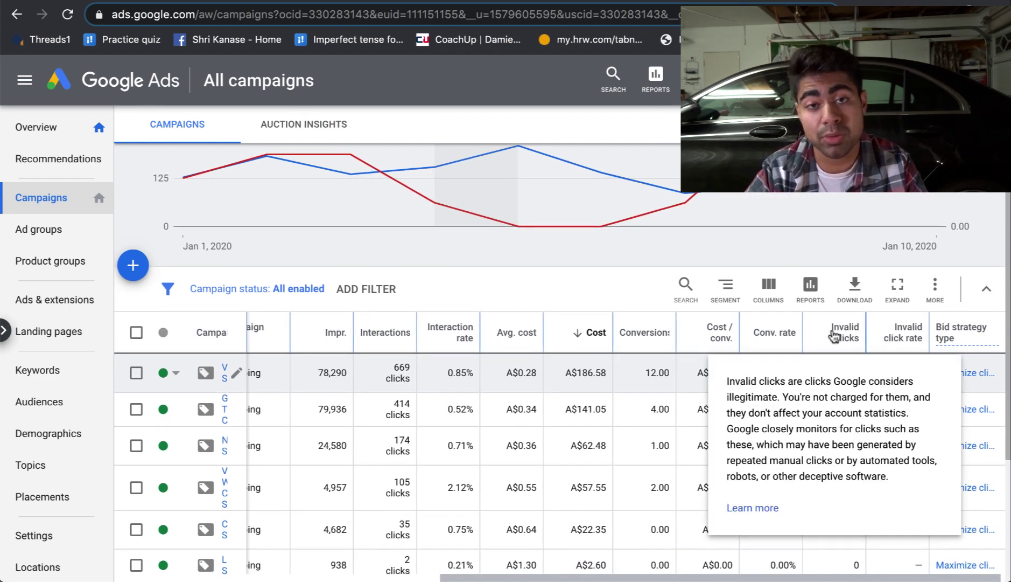
Select the 47 invalid clicks total in the campaigns table's totals row
scroll(815, 324, "down", 3)
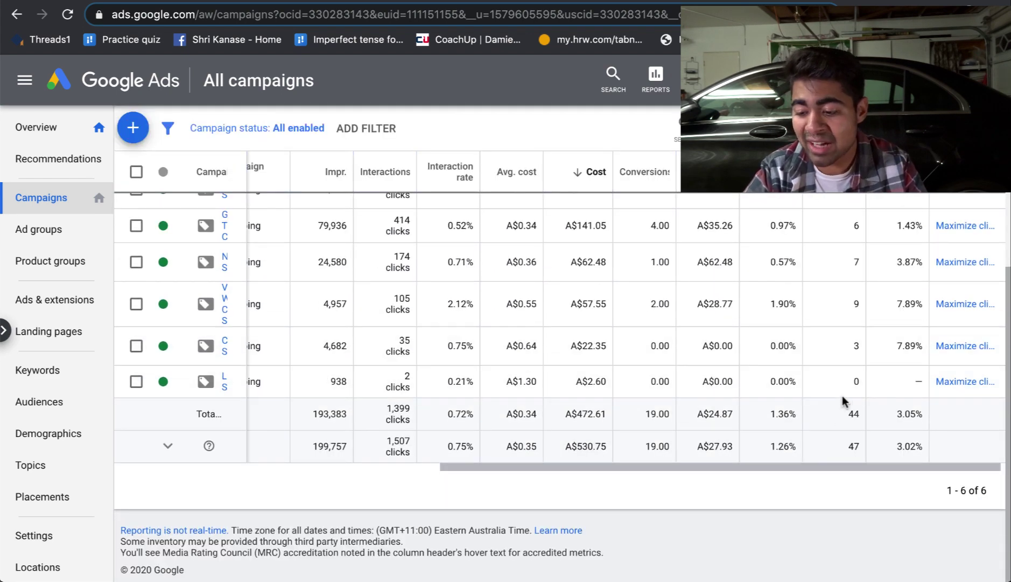
double_click(853, 447)
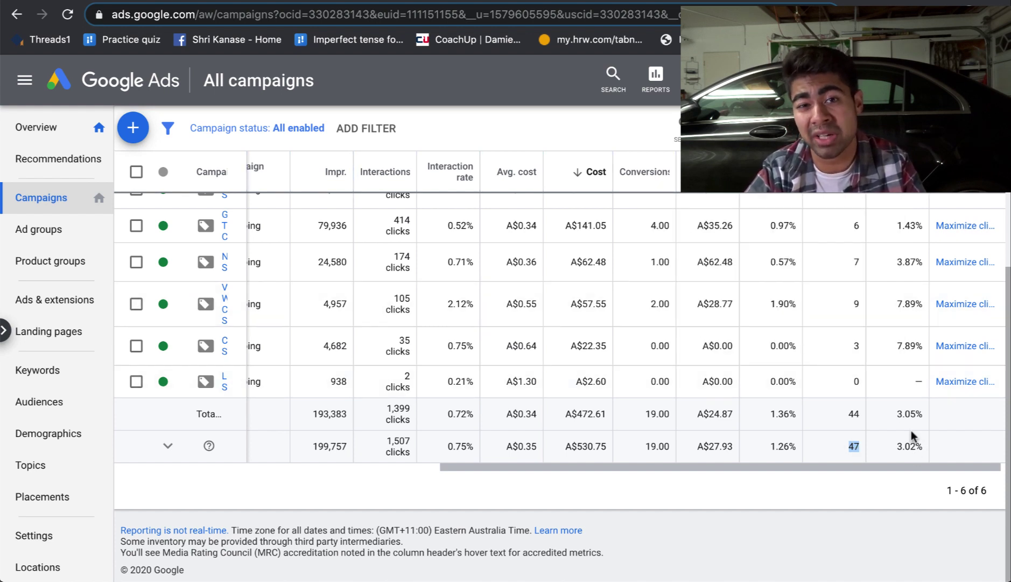
scroll(804, 328, "up", 1)
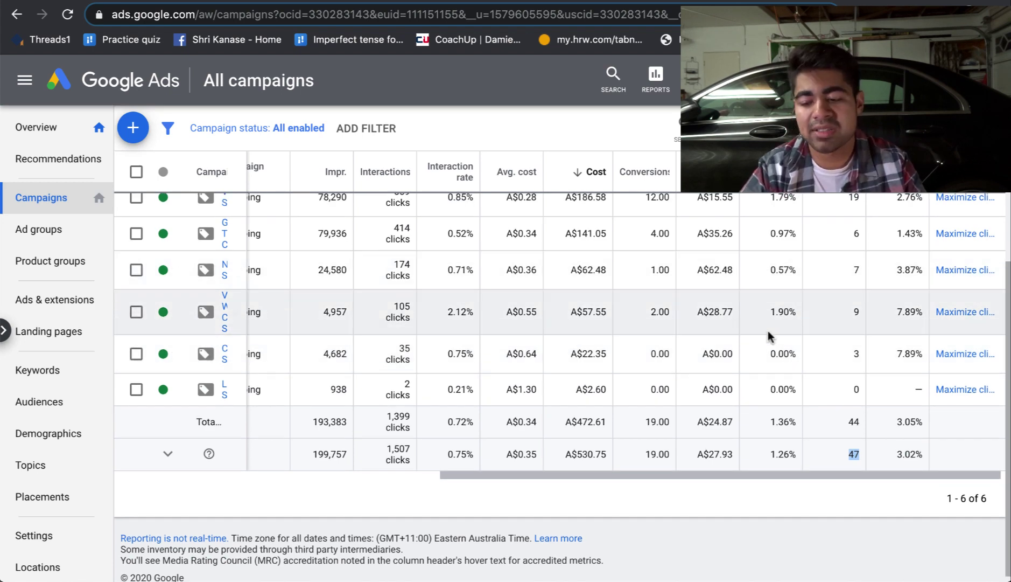
scroll(814, 414, "up", 3)
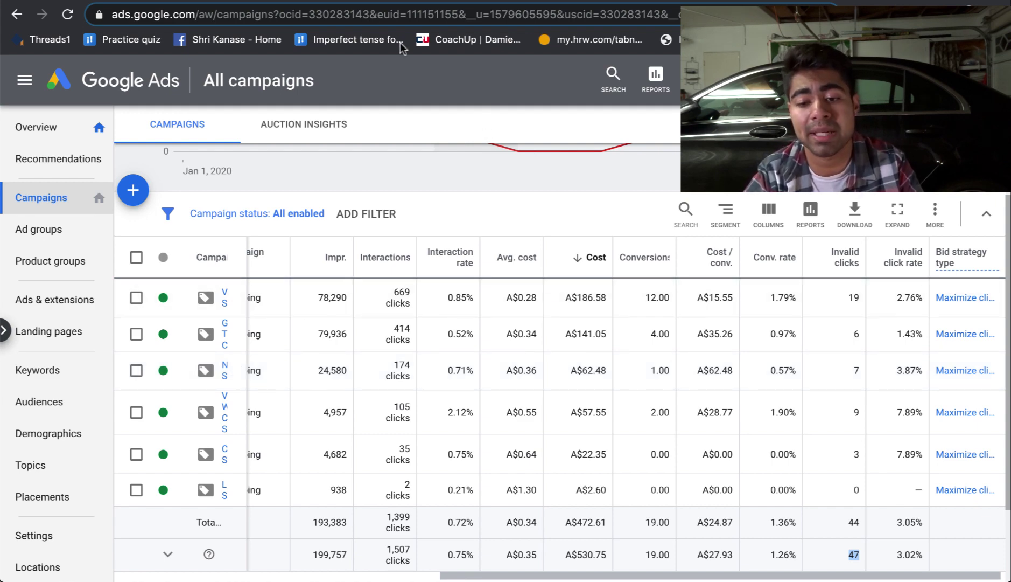
Unmask 'Solutions' and 'Enable Auto tagging at account settings' in the outline, then return to Google Ads
left_click(380, 0)
scroll(468, 253, "down", 3)
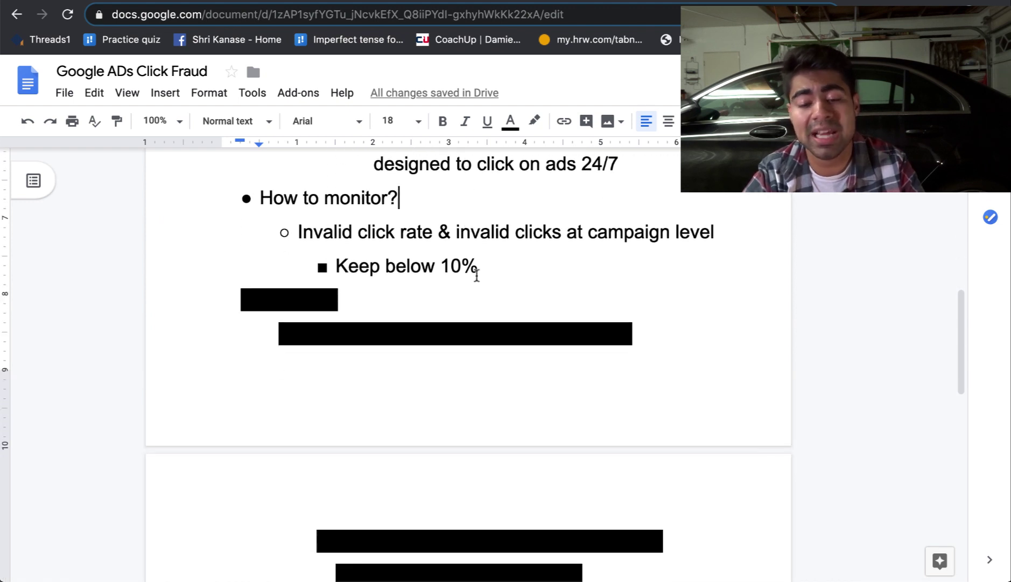
left_click_drag(632, 338, 244, 311)
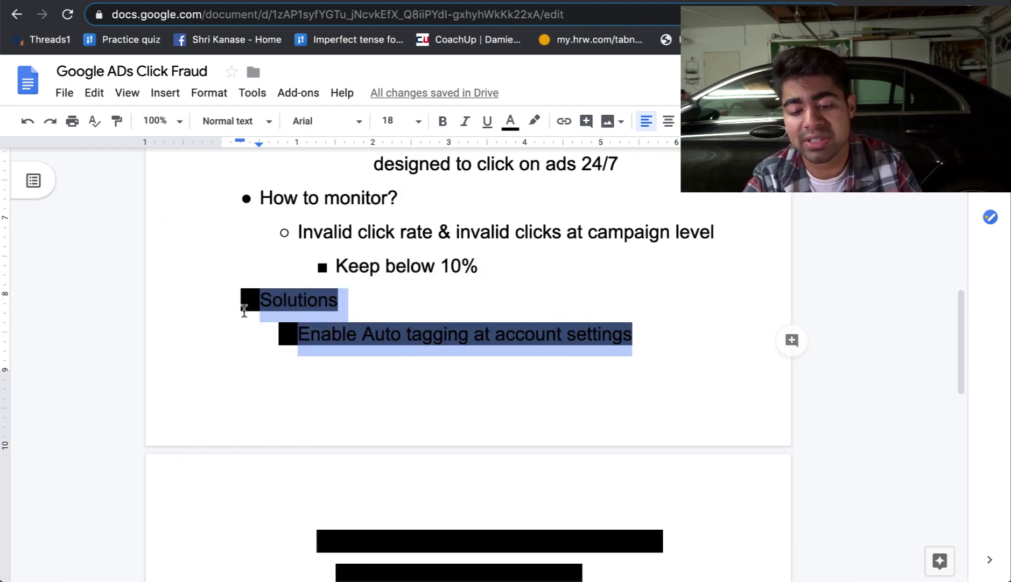
left_click(545, 126)
left_click(538, 149)
left_click(534, 231)
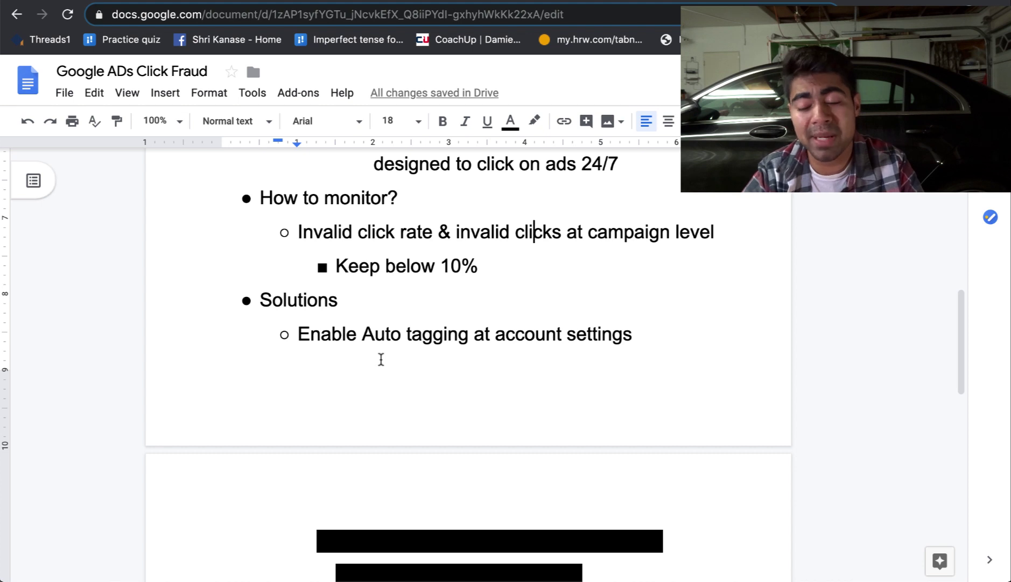
left_click(487, 1)
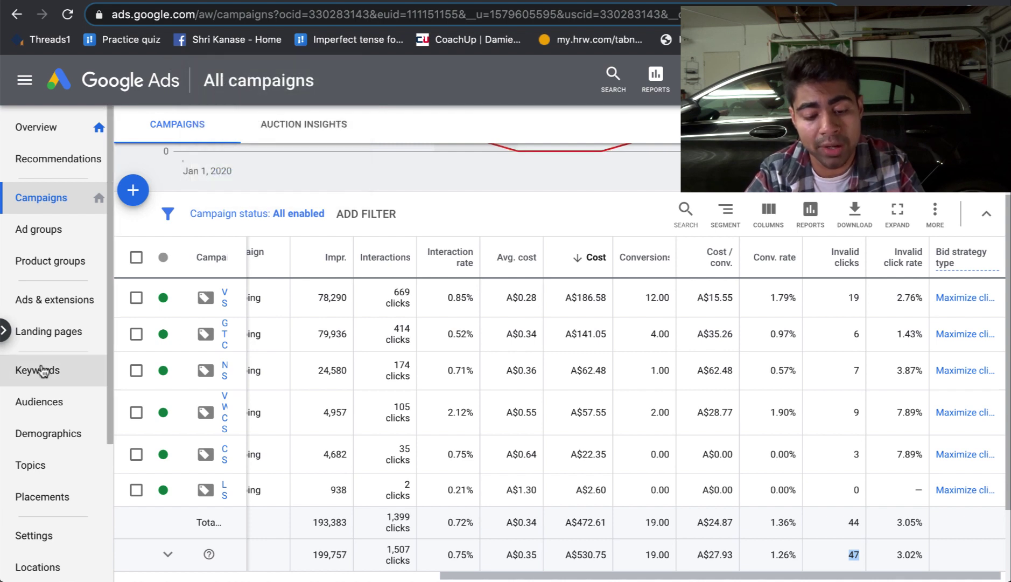
Check under Settings > Account Settings that auto-tagging of URLs is enabled
scroll(43, 368, "down", 3)
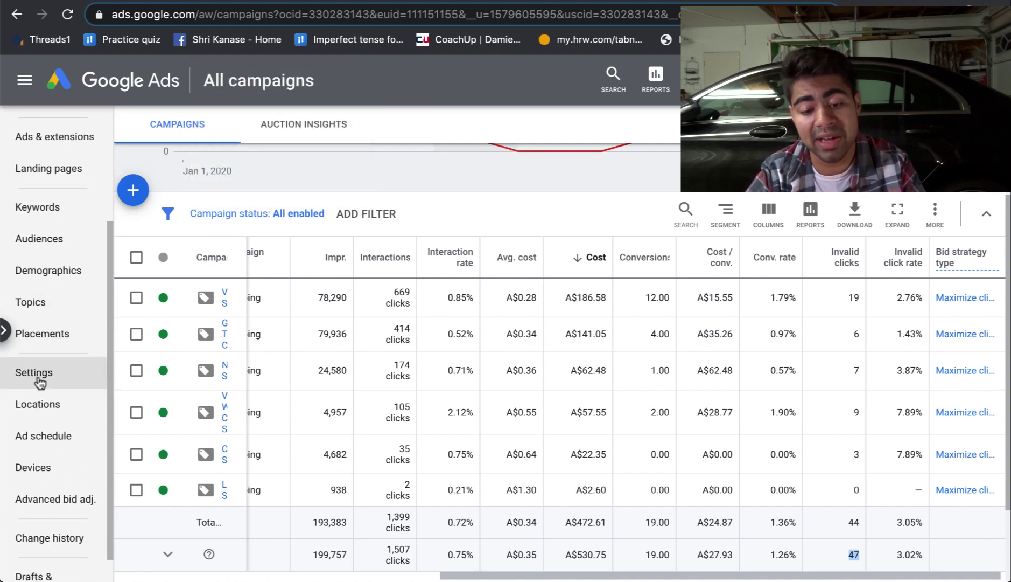
left_click(48, 379)
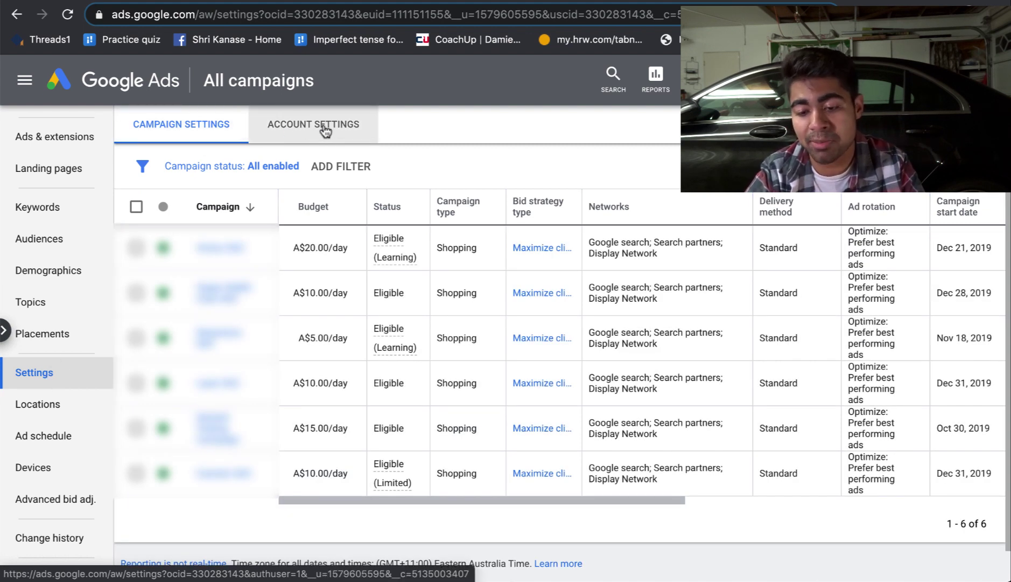
left_click(305, 138)
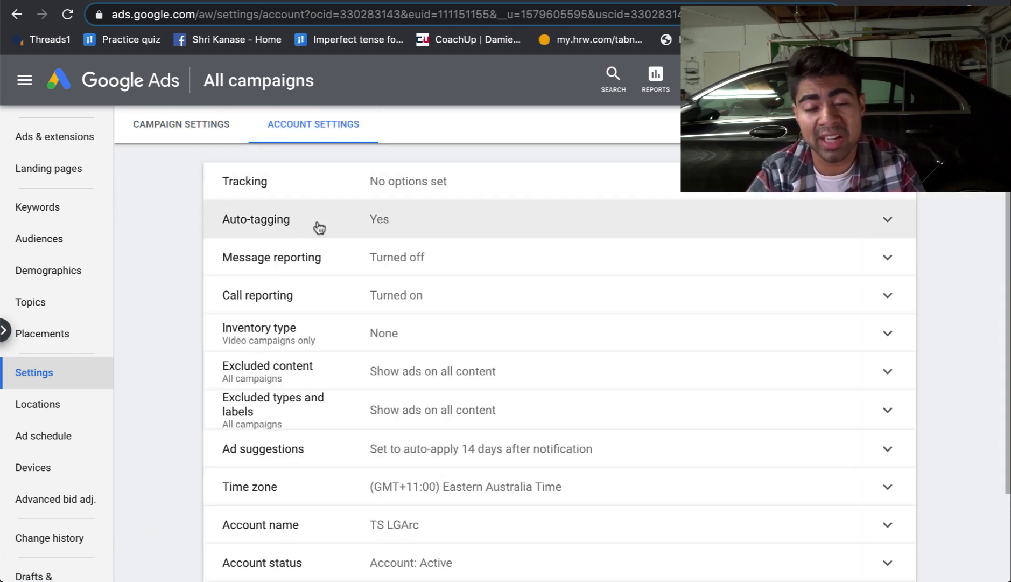
left_click(388, 235)
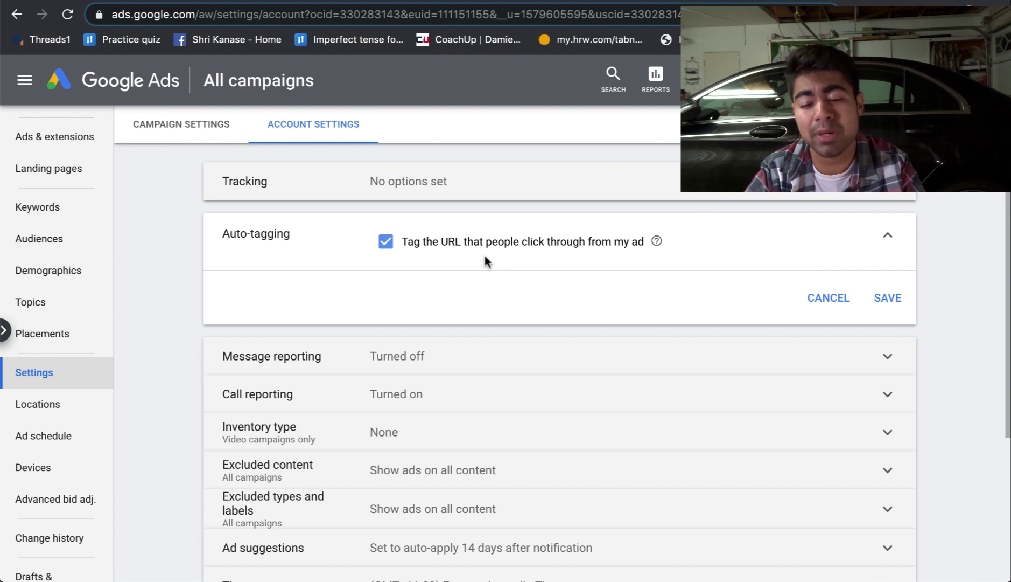
key("ctrl+Tab")
Unmask the note 'Adds special parameter to every URL - makes tracking more efficient'
scroll(381, 184, "down", 4)
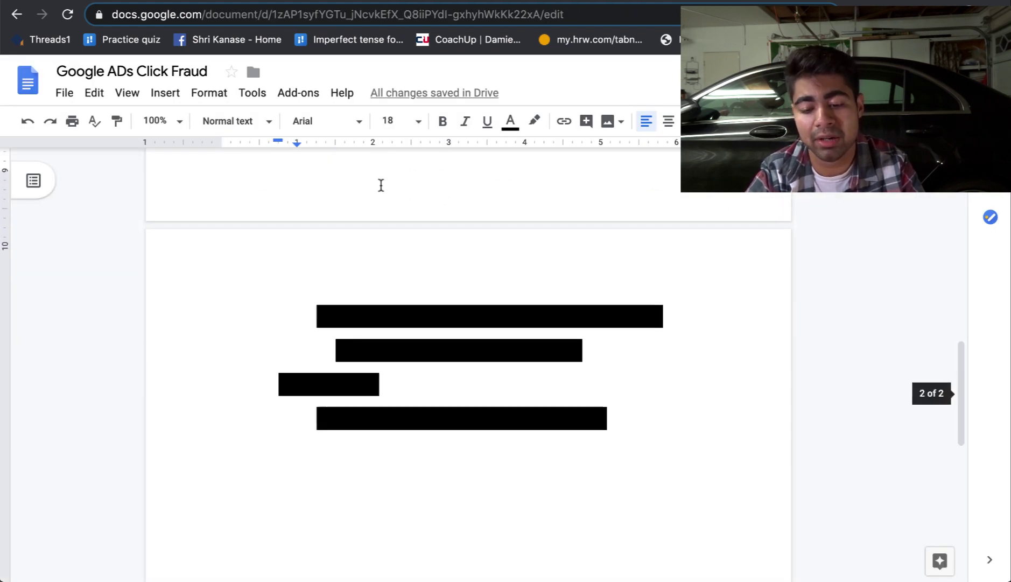
left_click_drag(608, 323, 330, 291)
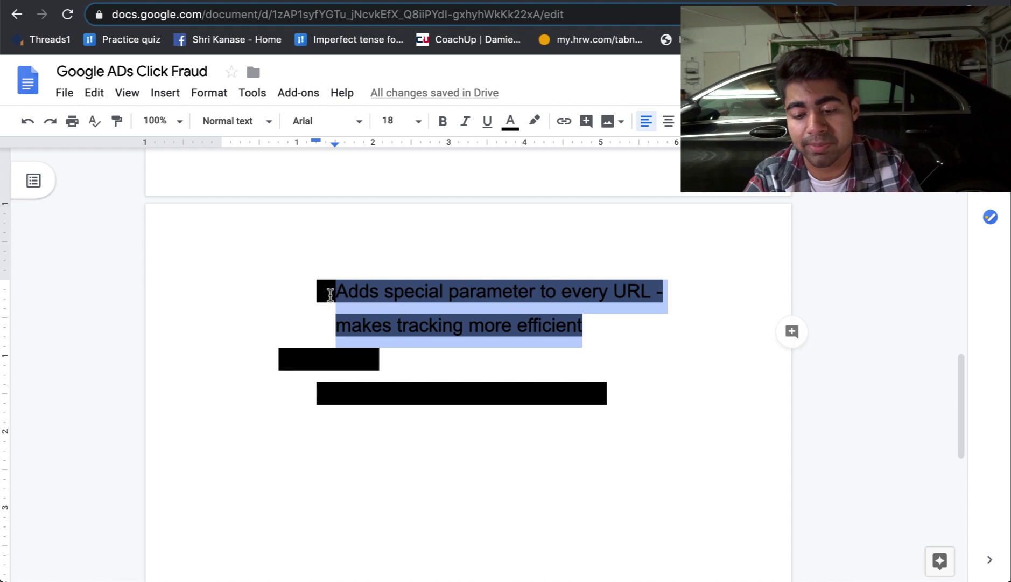
left_click(534, 121)
left_click(554, 154)
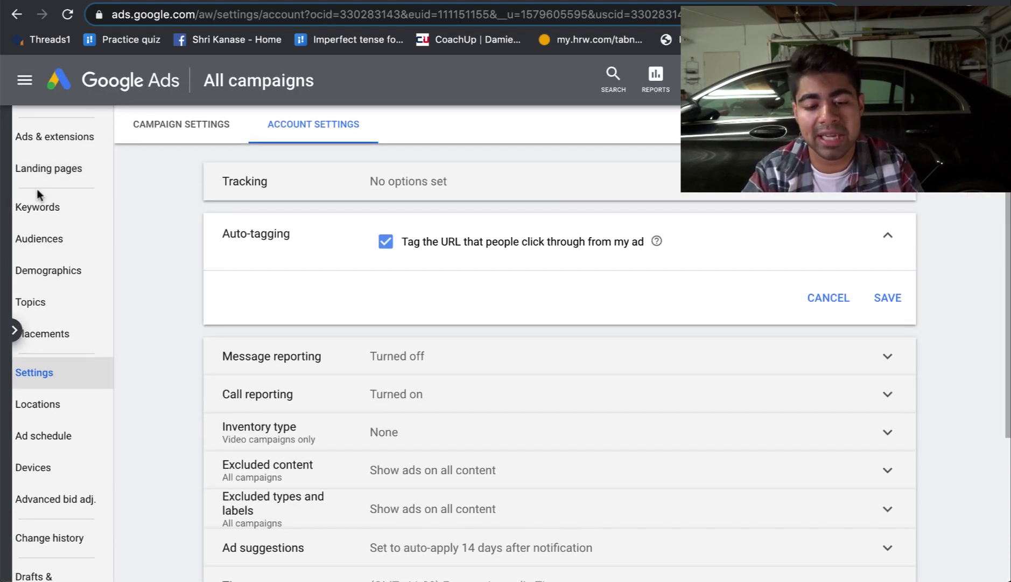
Back on the campaigns overview, select the 47 total in the Invalid clicks column
scroll(38, 194, "up", 3)
left_click(39, 197)
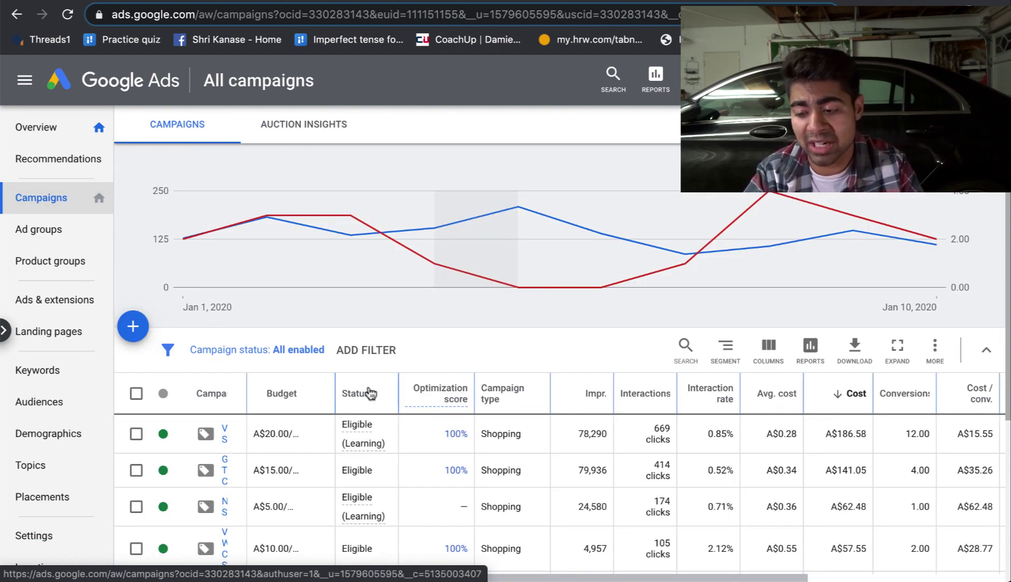
scroll(374, 397, "right", 1)
scroll(374, 397, "right", 5)
scroll(374, 397, "down", 3)
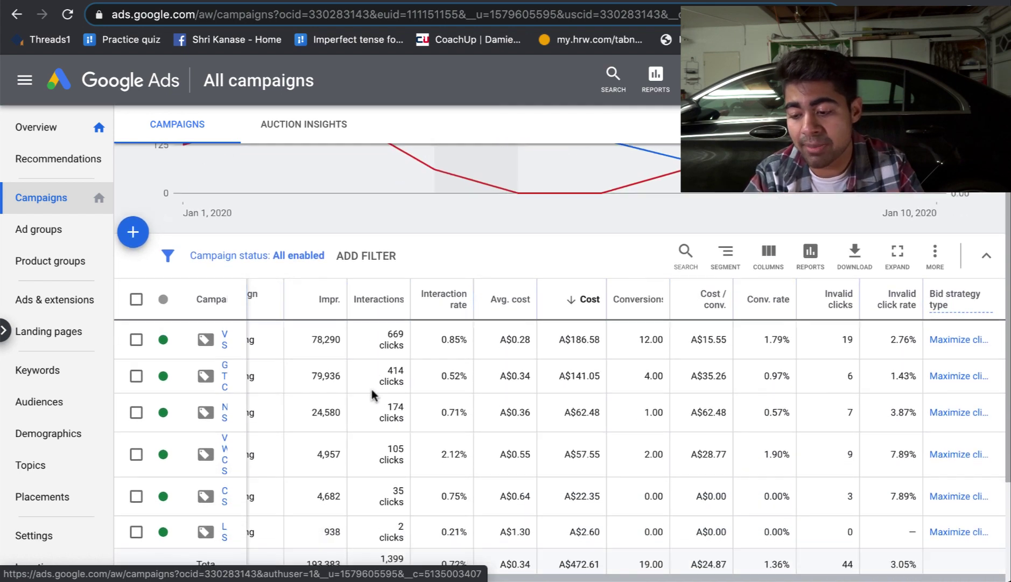
scroll(372, 396, "down", 1)
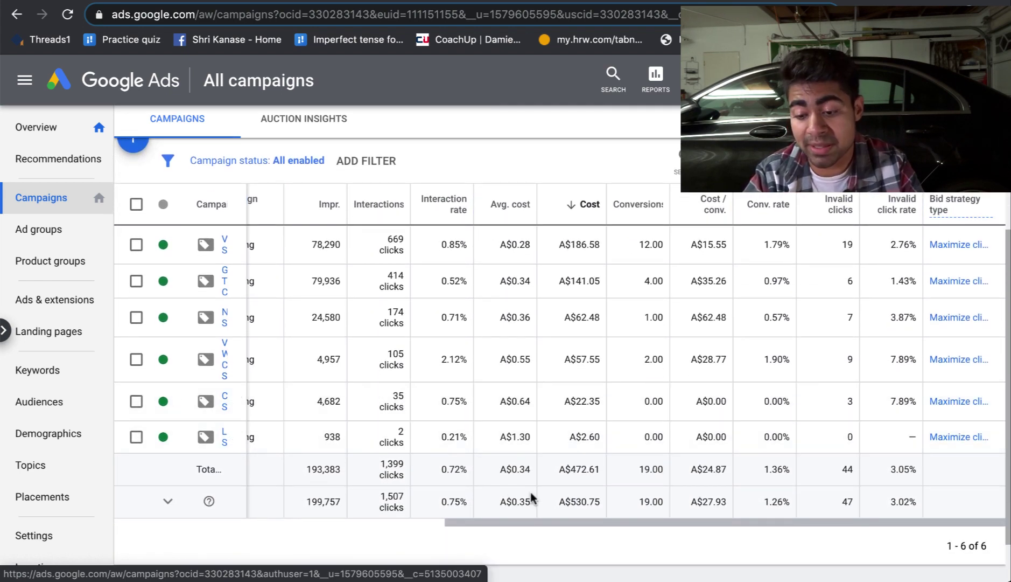
left_click_drag(854, 506, 830, 502)
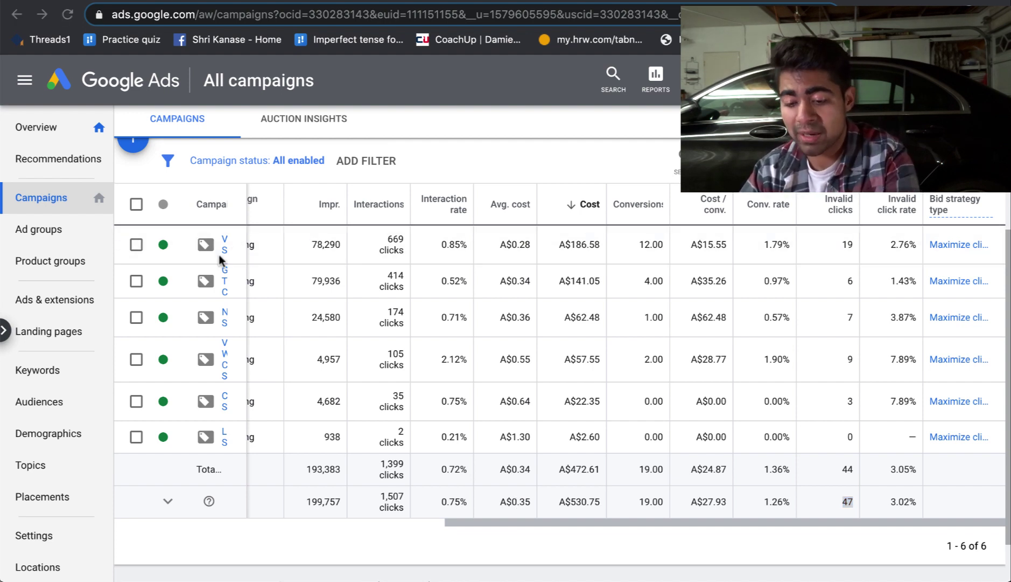
Launch the Calculator app through system search with 'cal'
key("super+space")
type("cal")
key("Return")
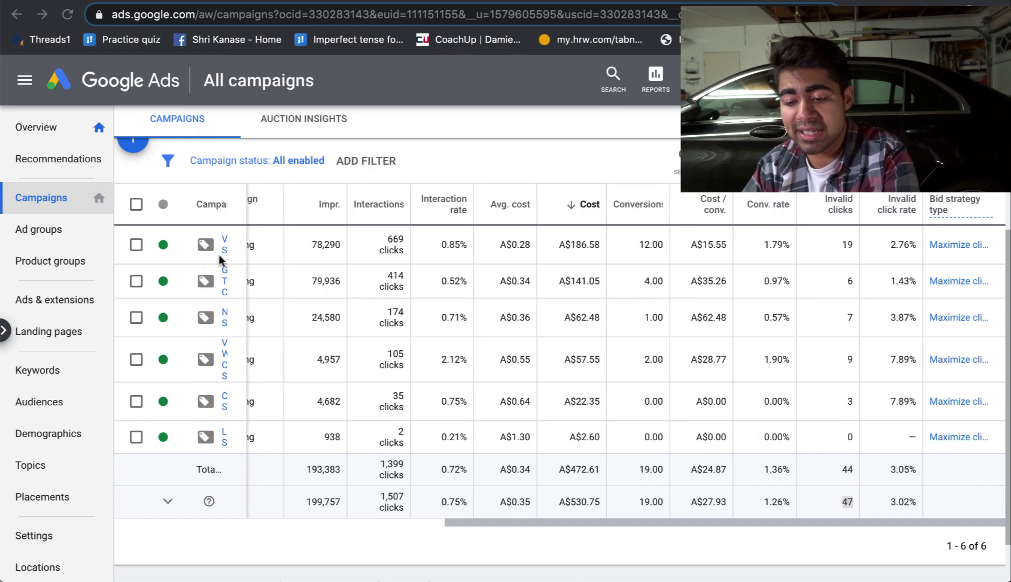
Compute 47 × 0.25 = 11.75 in Calculator, then bring up the Google Ads date-range chooser
left_click_drag(431, 357, 592, 152)
type("4")
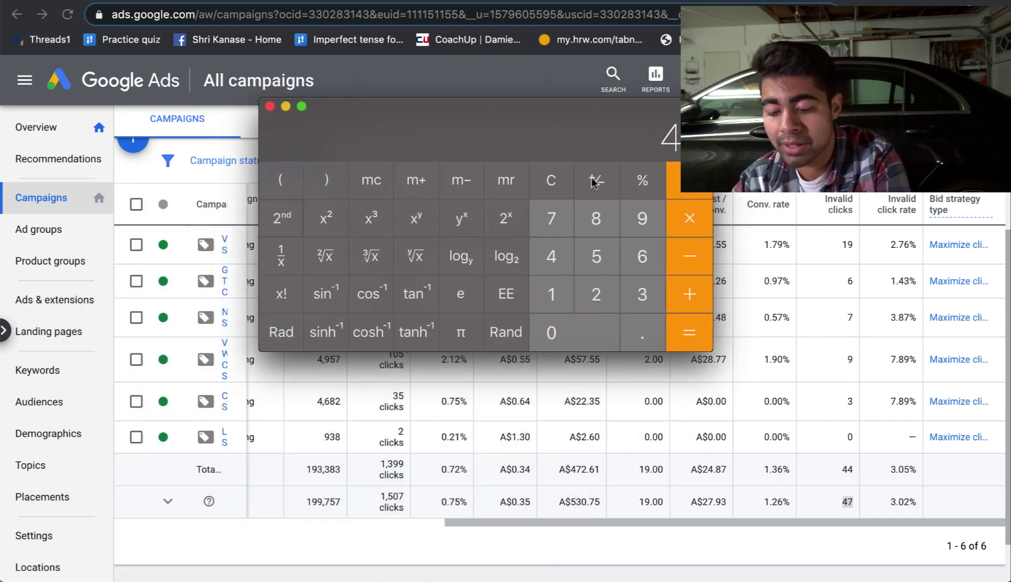
type("7*")
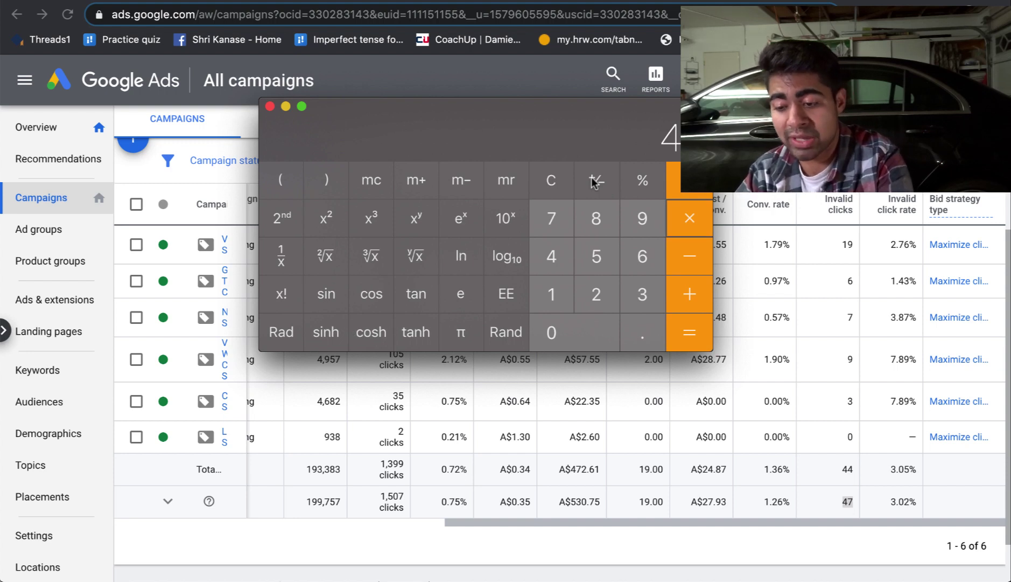
type("0.25")
key("Return")
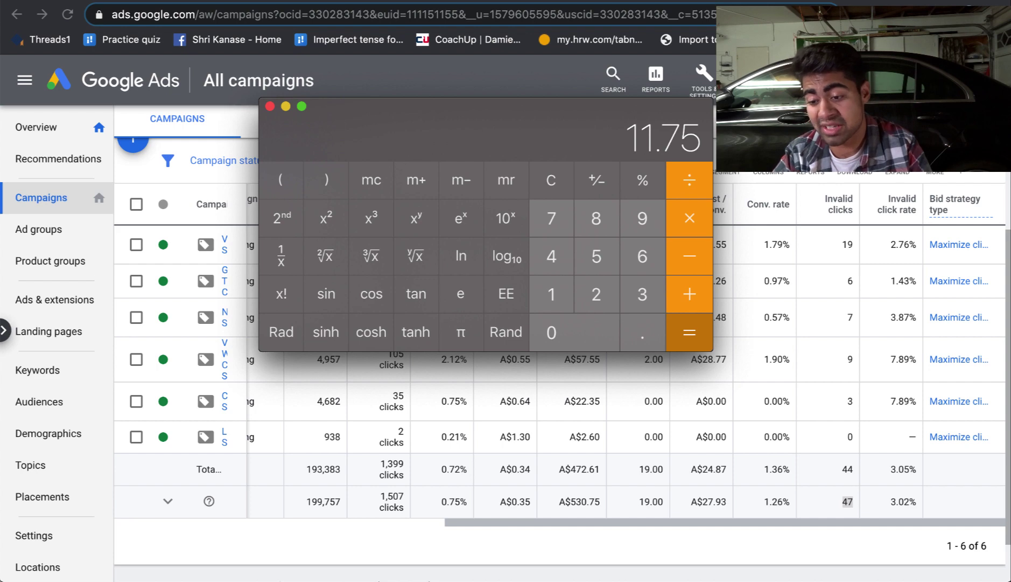
key("super+q")
left_click(862, 121)
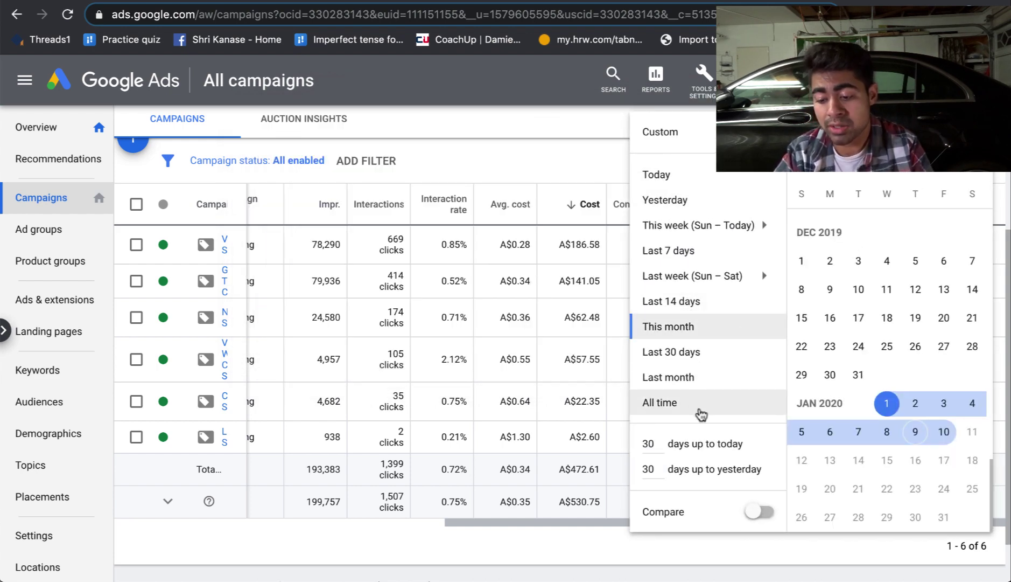
Set the campaign date range to All time and scroll down to the totals row
left_click(699, 404)
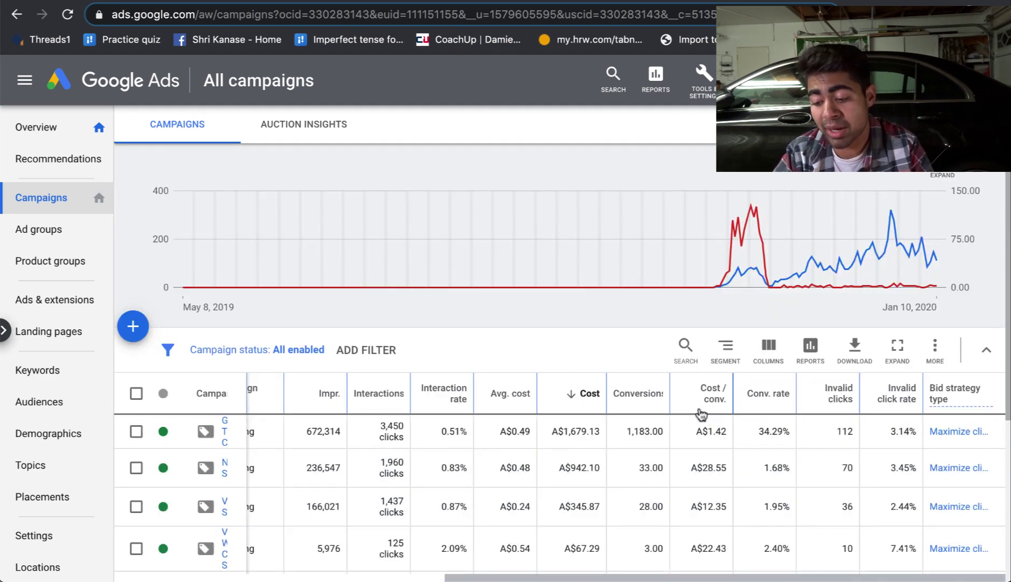
scroll(700, 412, "down", 5)
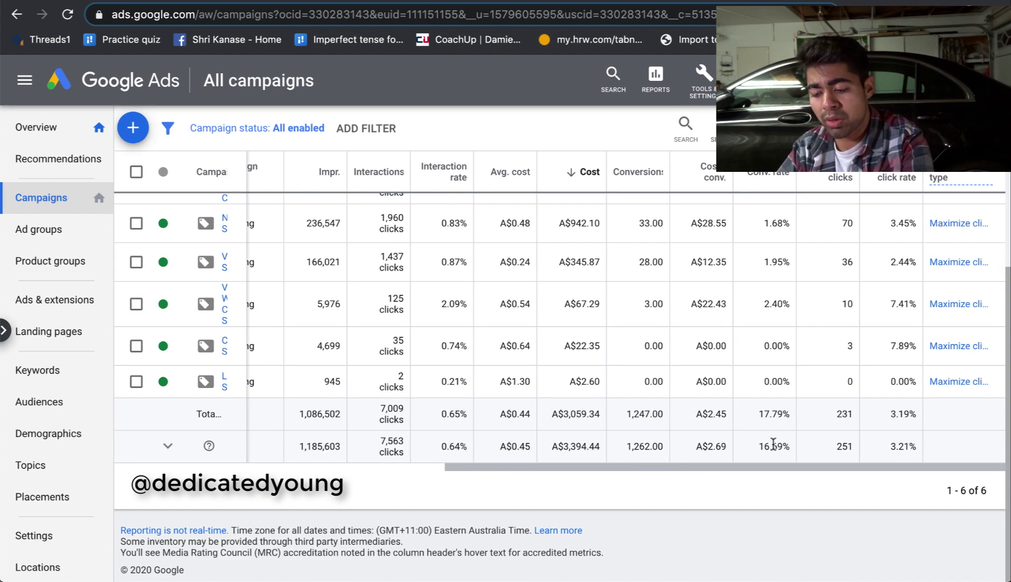
Launch Calculator from Spotlight, compute 251 × 0.35 = 87.85, and return to the browser
key("super+space")
type("calcu")
key("Down")
key("Return")
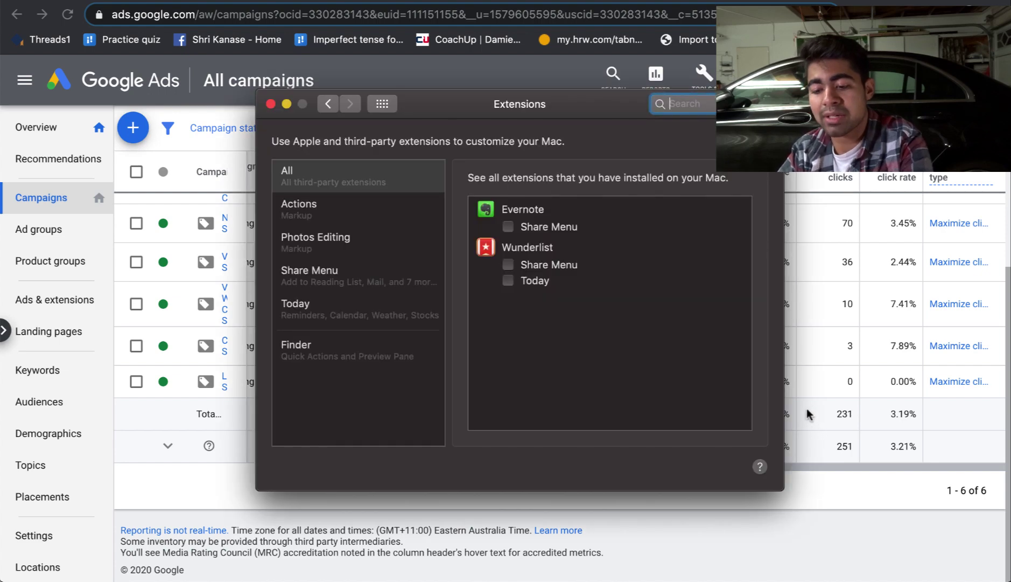
left_click(271, 104)
type("251")
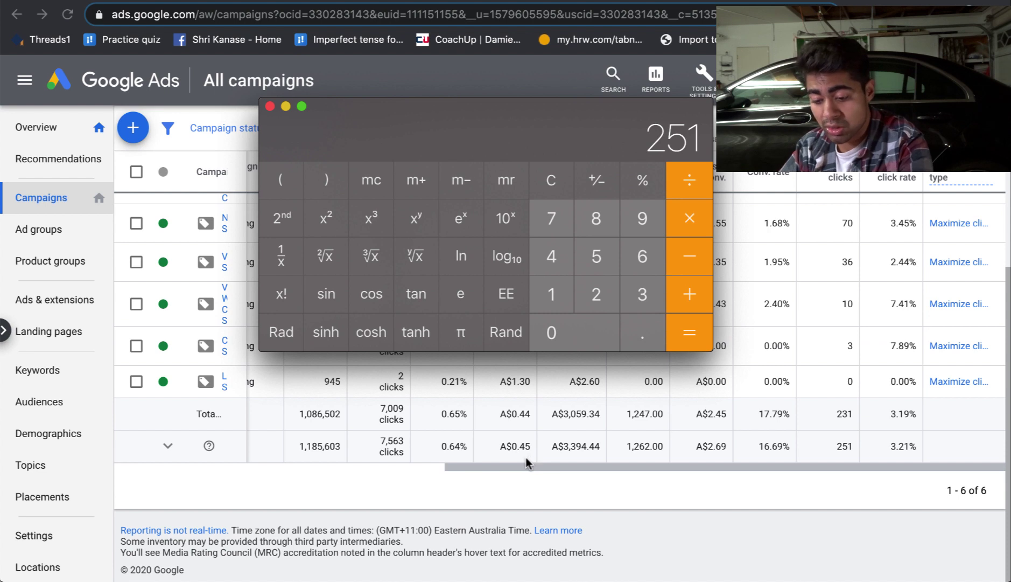
type("*0.35")
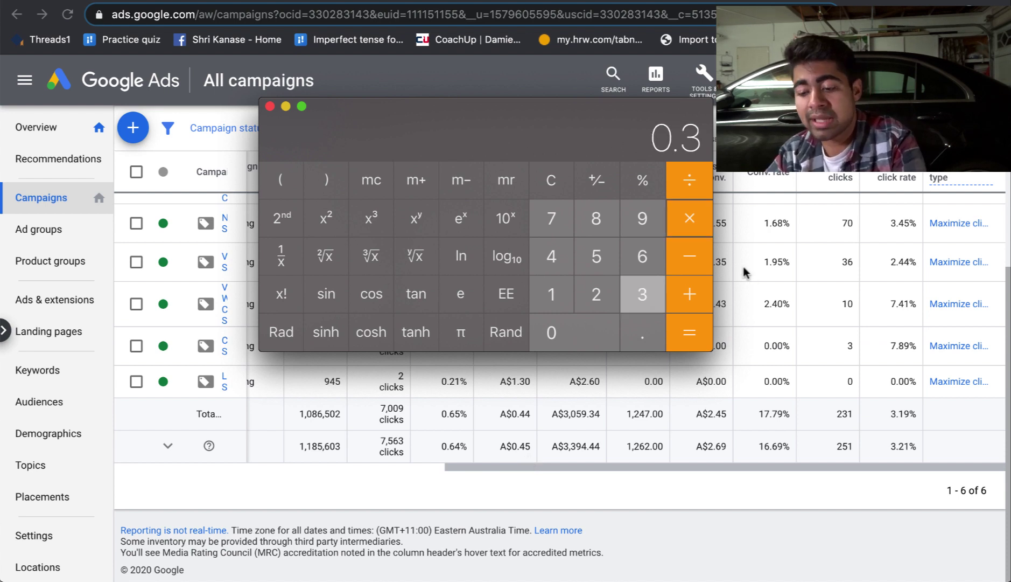
key("Return")
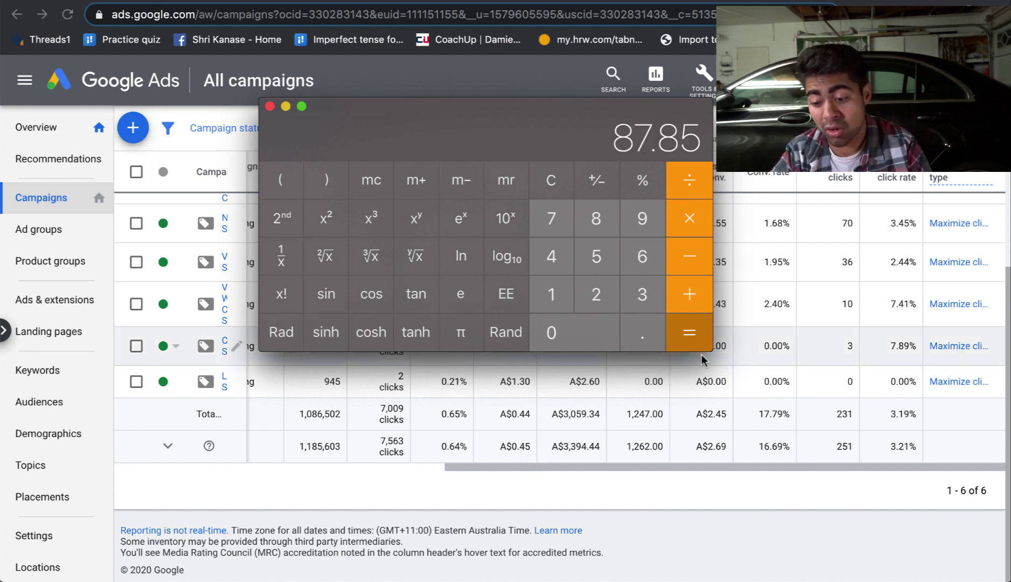
left_click(666, 504)
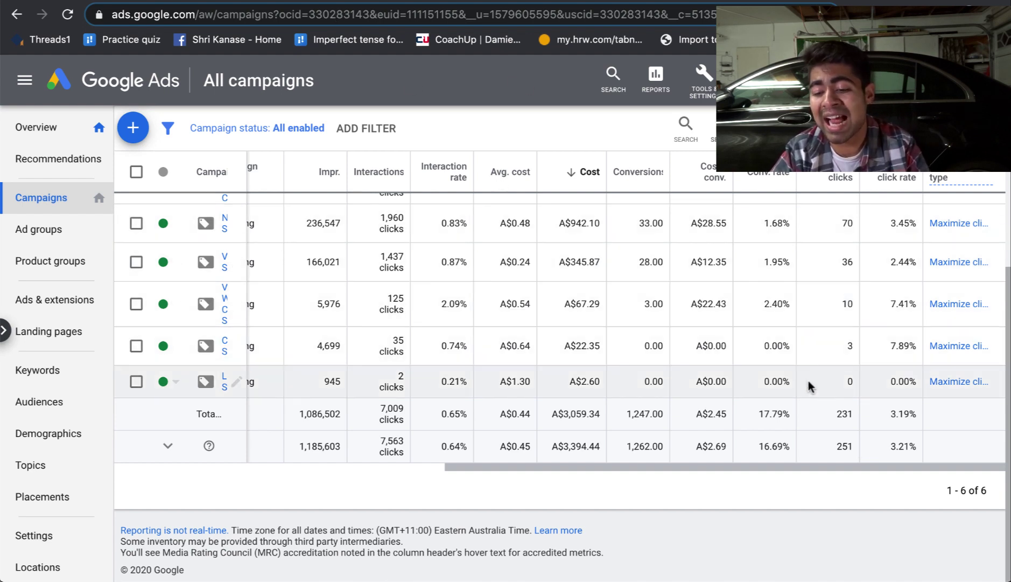
Set the highlight to None on 'Locations' and 'People who live in this location'
left_click(282, 3)
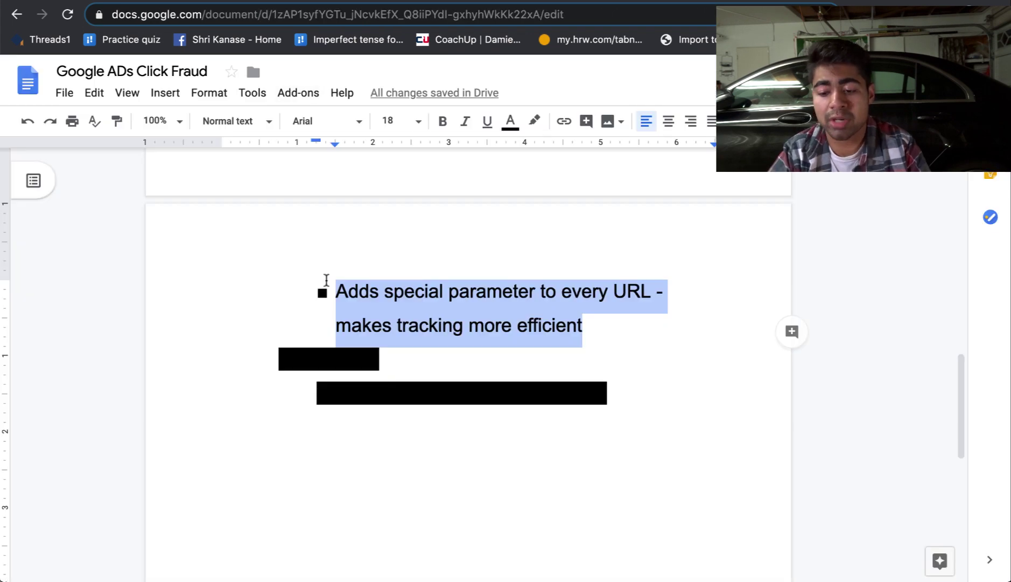
scroll(326, 280, "up", 4)
scroll(441, 345, "down", 5)
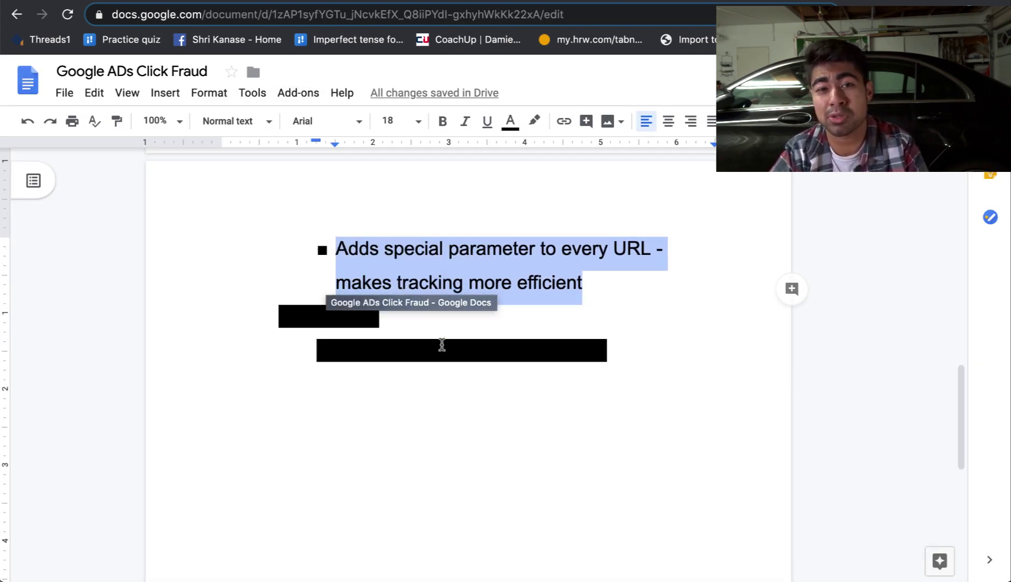
left_click(610, 379)
left_click(190, 314, "shift")
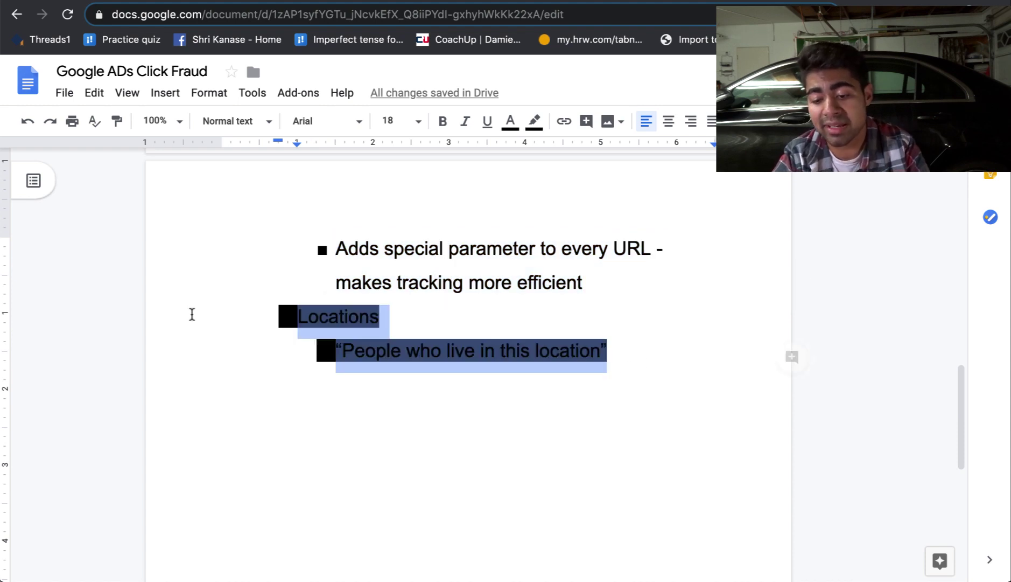
left_click(534, 121)
left_click(560, 151)
left_click(548, 277)
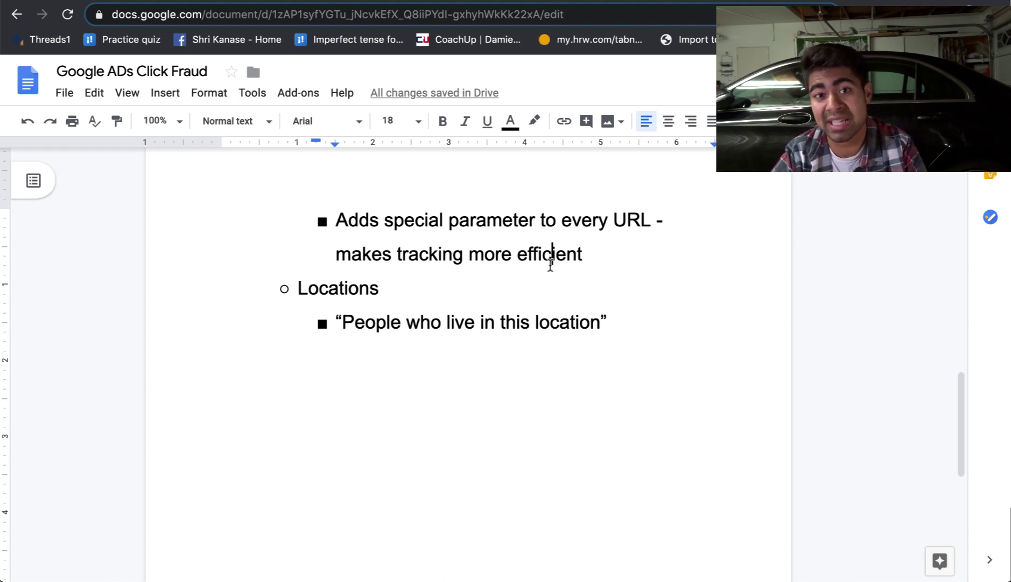
Select '10%' in the 'Keep below 10%' bullet, then go back to the Google Ads tab
scroll(557, 189, "up", 8)
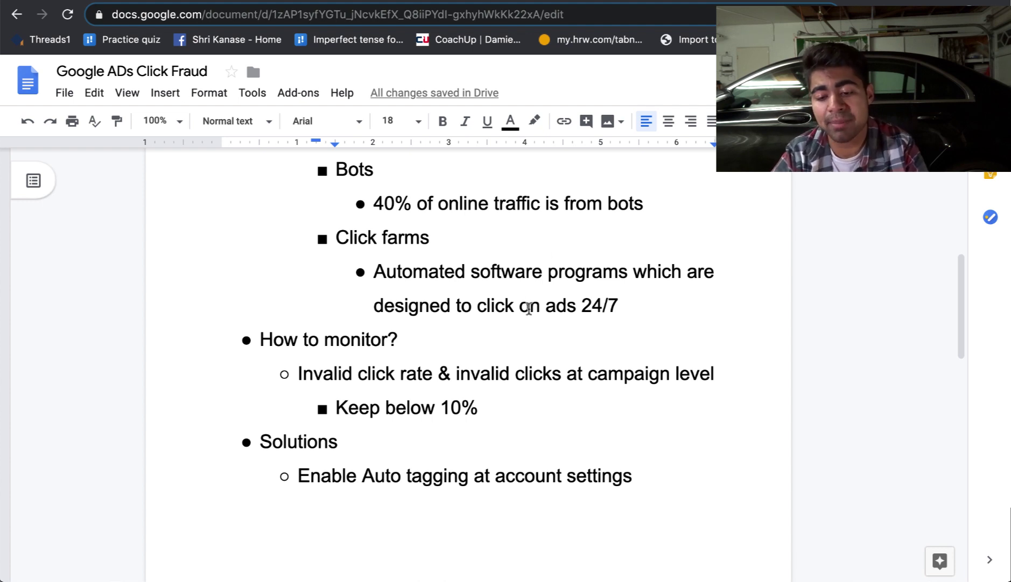
scroll(529, 308, "down", 1)
scroll(527, 374, "down", 2)
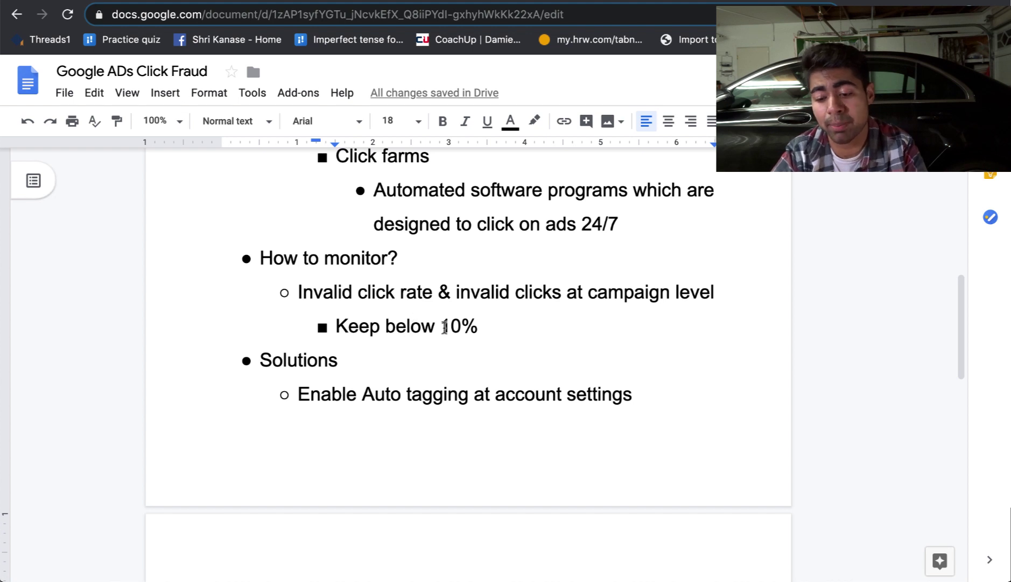
left_click(478, 326)
left_click(435, 325, "shift")
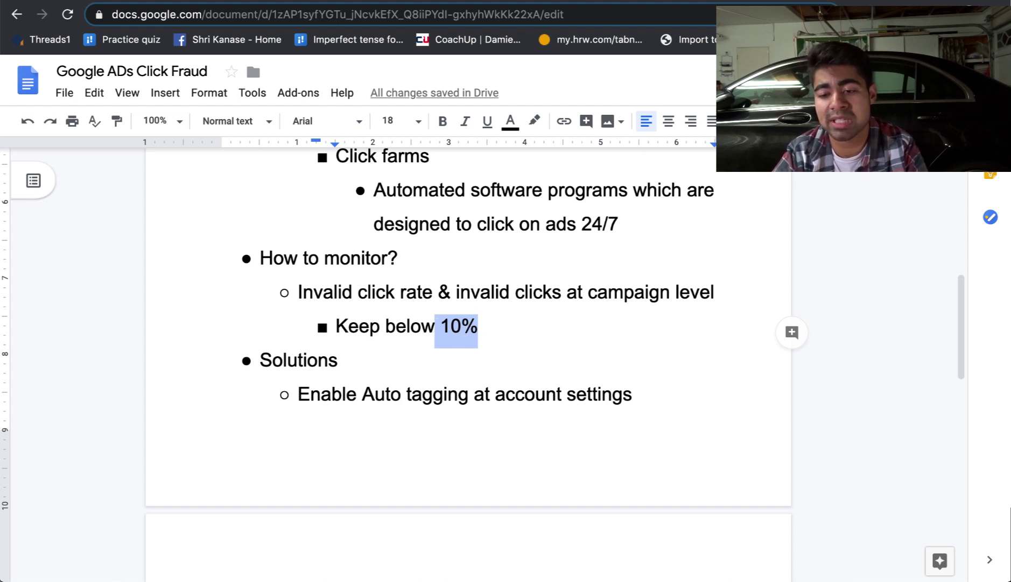
key("ctrl+Tab")
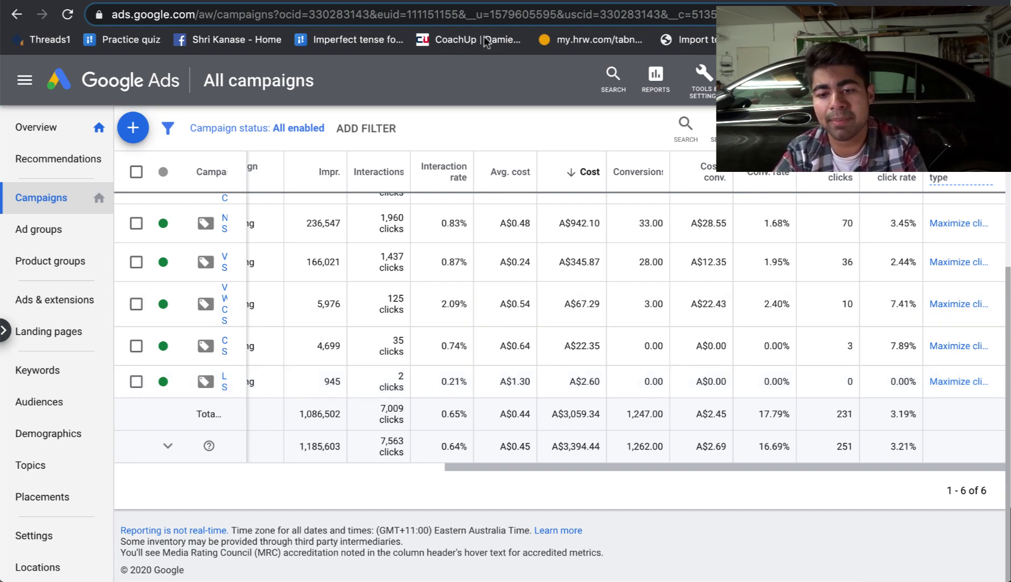
Scroll the Google ADs Click Fraud outline from 'Who does this?' through the Solutions auto-tagging point
left_click(474, 2)
scroll(354, 202, "down", 7)
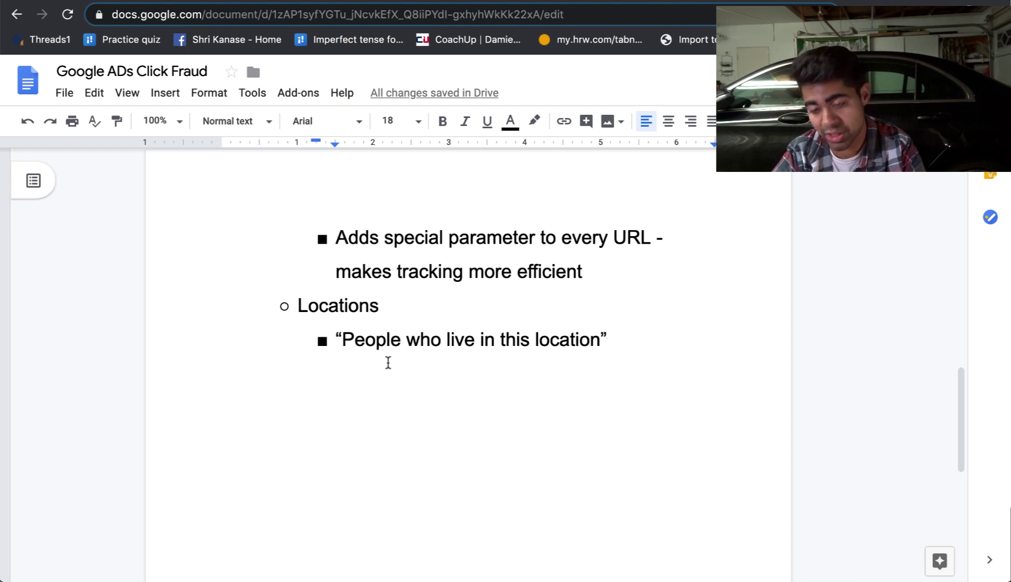
scroll(388, 354, "up", 8)
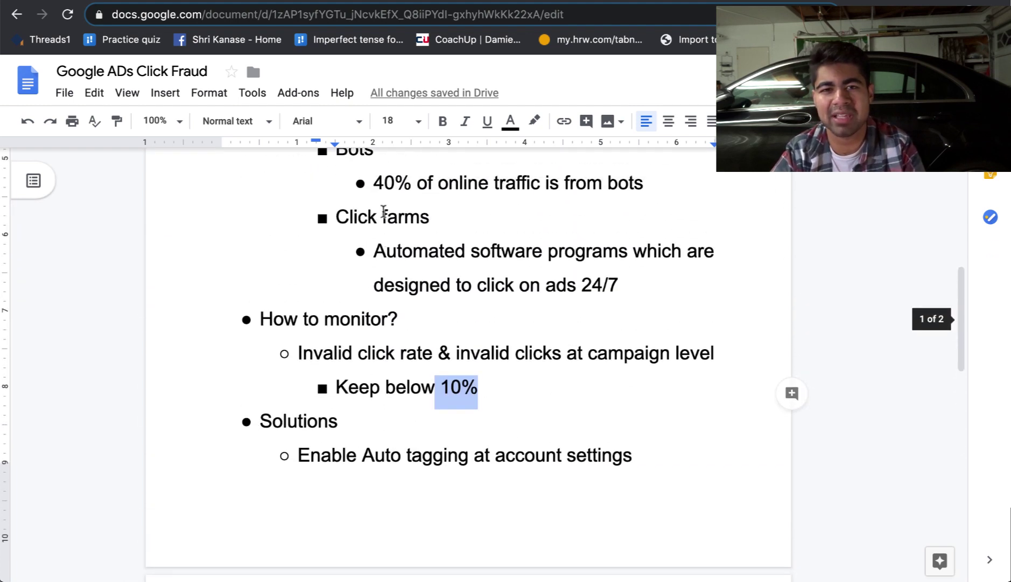
scroll(384, 211, "up", 1)
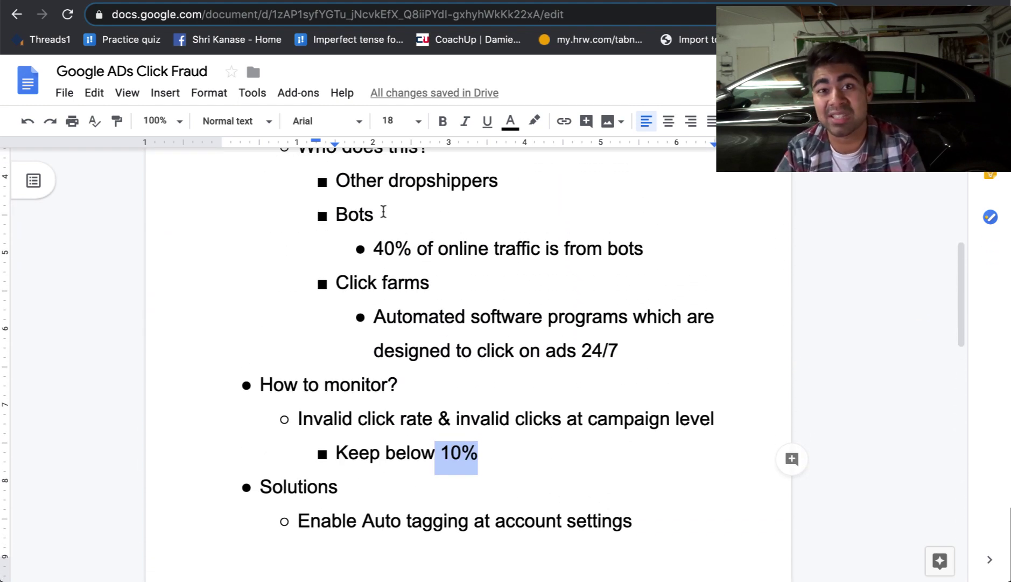